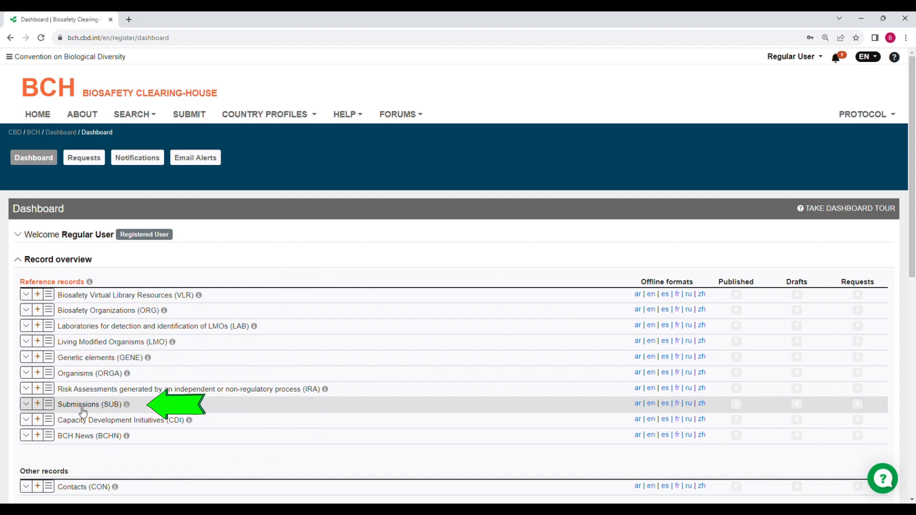
Create a new Submissions (SUB) record from the dashboard and proceed from its introduction to the submission form.
left_click(48, 404)
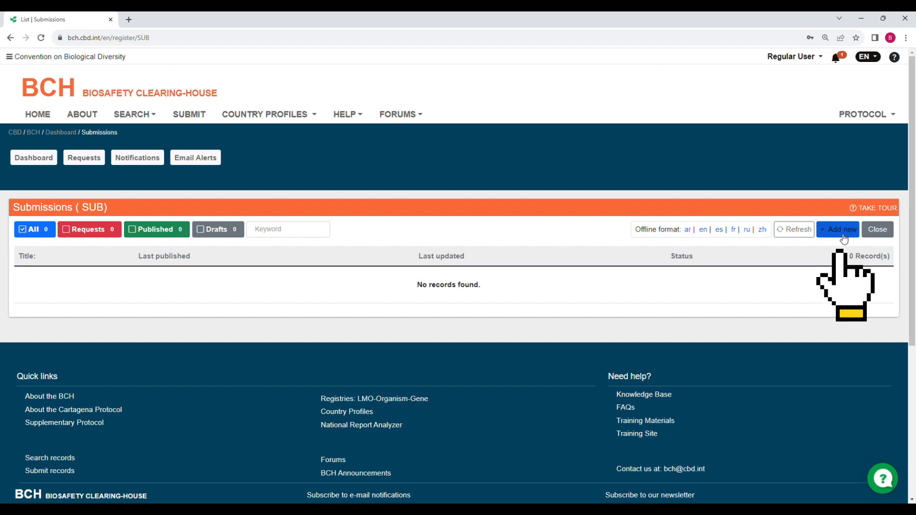
left_click(46, 162)
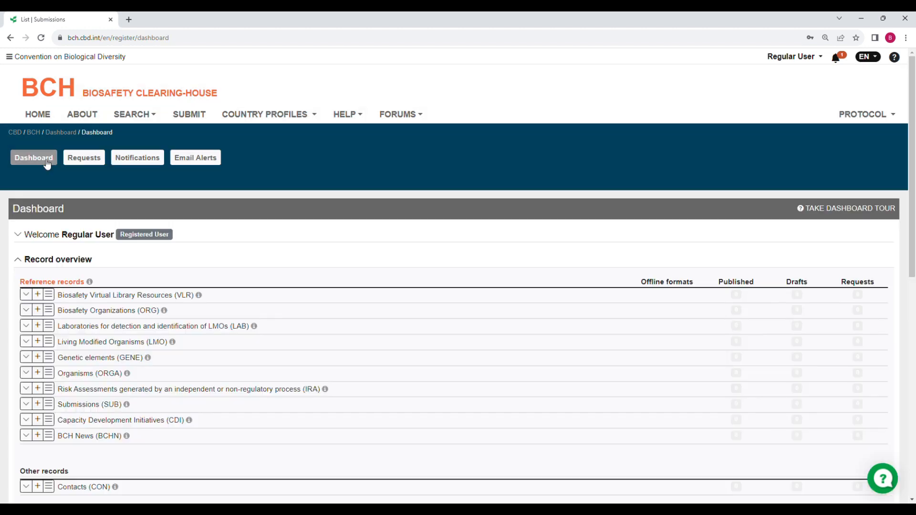
left_click(37, 404)
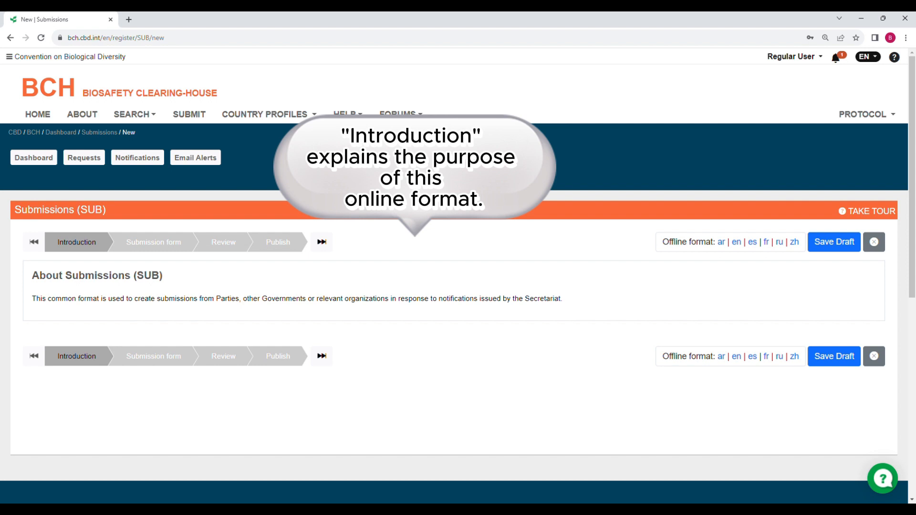
left_click(190, 247)
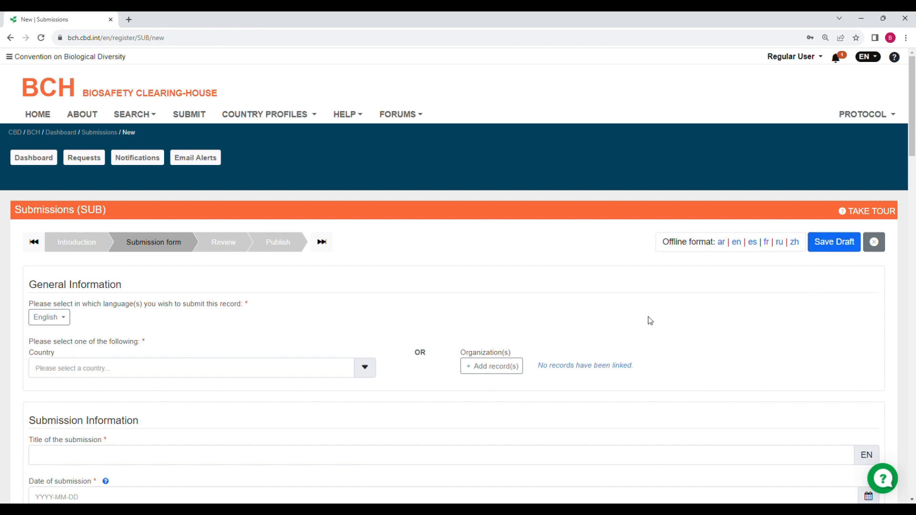
left_click_drag(123, 285, 25, 288)
left_click(26, 288)
left_click_drag(28, 421, 151, 425)
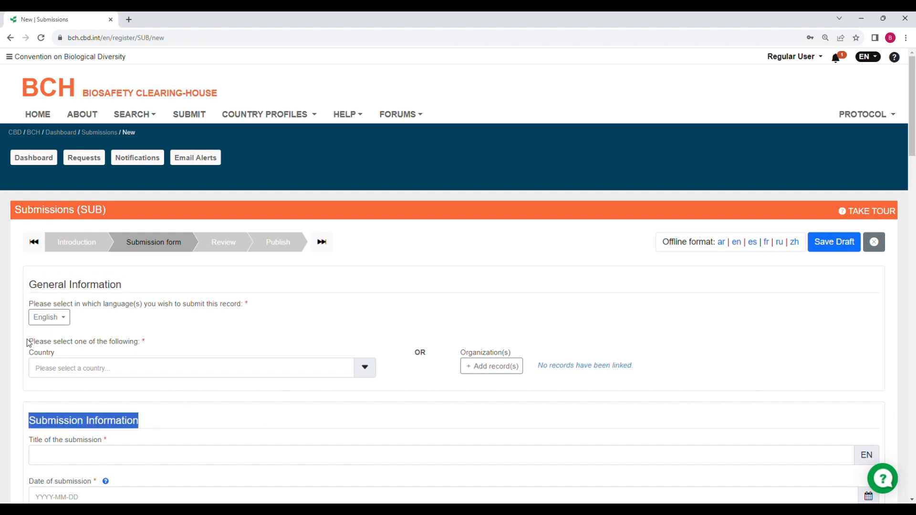
left_click_drag(29, 341, 139, 348)
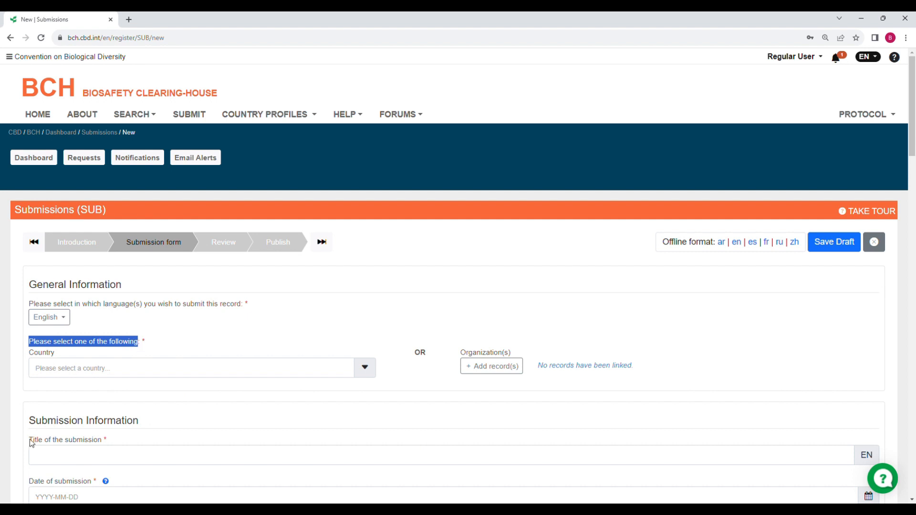
left_click_drag(29, 439, 103, 441)
left_click(196, 350)
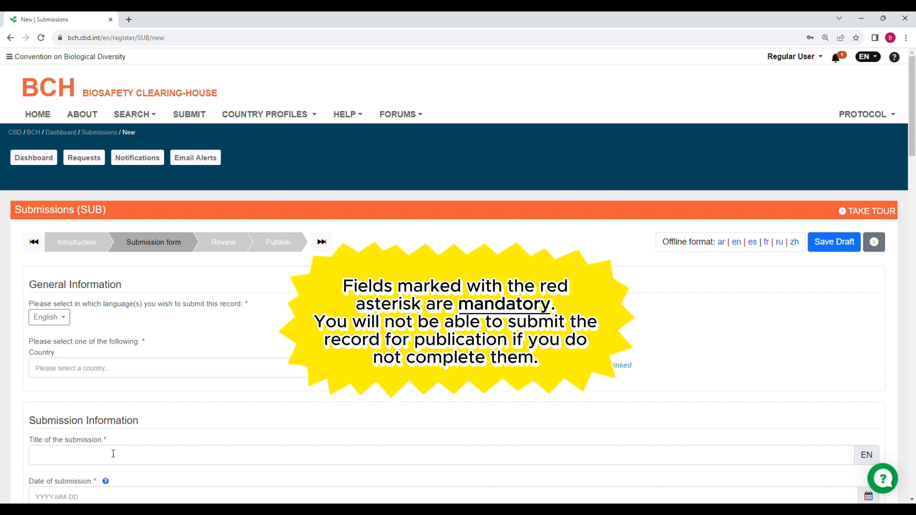
Add Spanish to the record's submission languages and look through the form's English and Spanish text fields.
left_click(70, 324)
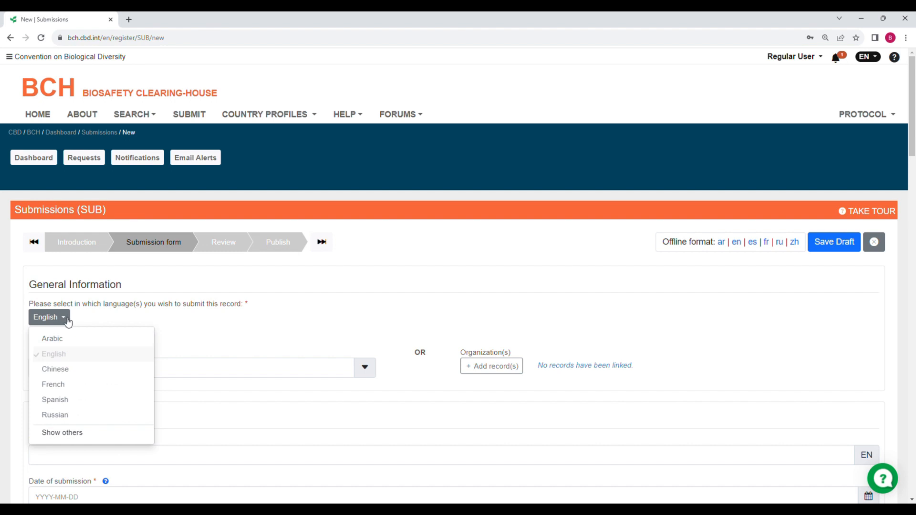
left_click(61, 406)
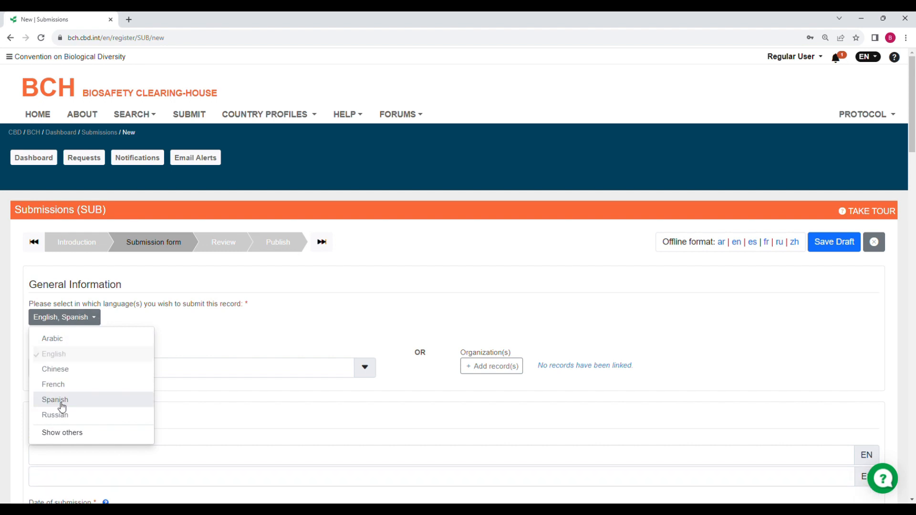
scroll(306, 390, "down", 5)
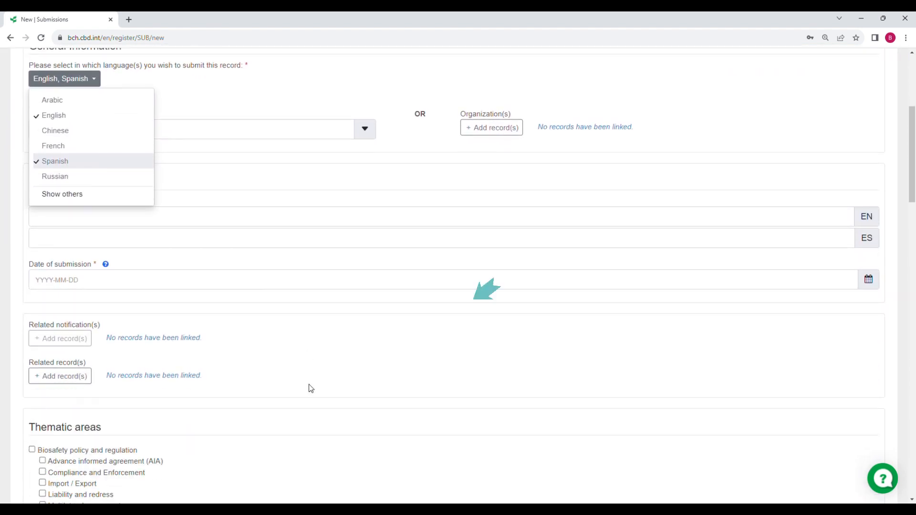
left_click(313, 98)
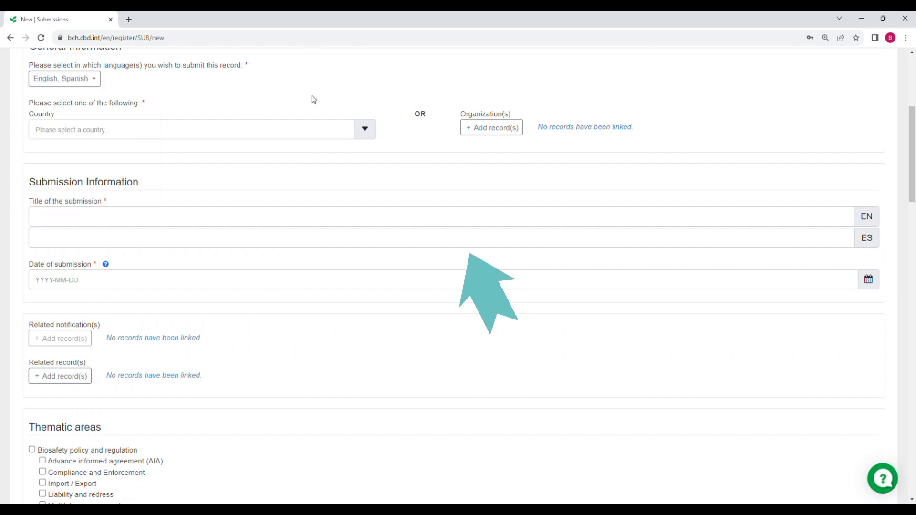
scroll(708, 221, "down", 7)
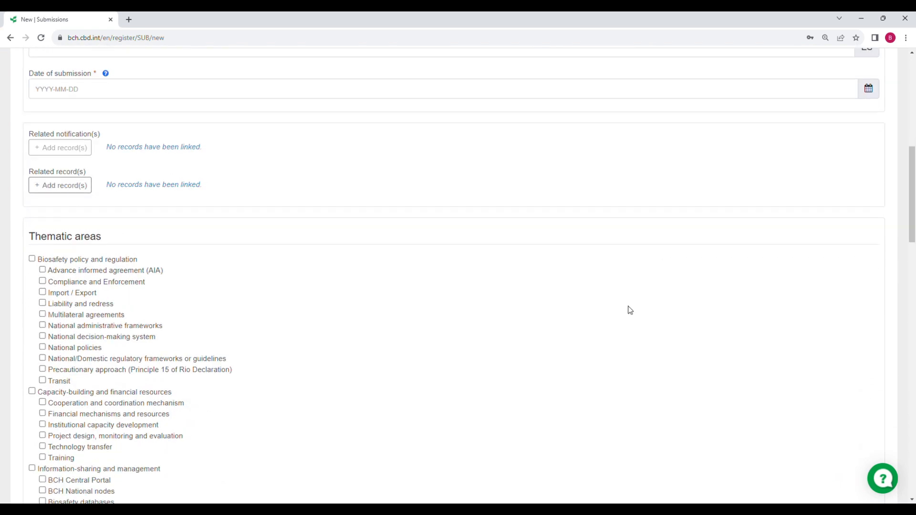
scroll(614, 353, "down", 15)
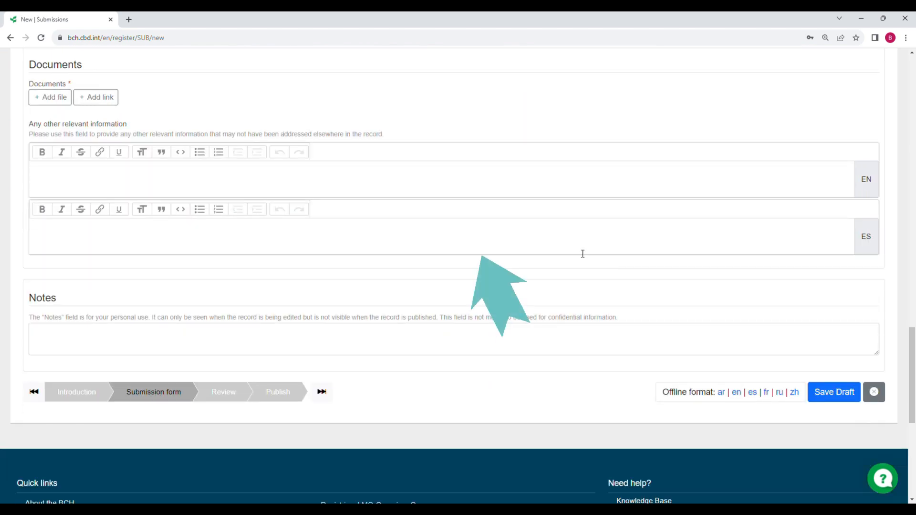
scroll(582, 254, "up", 19)
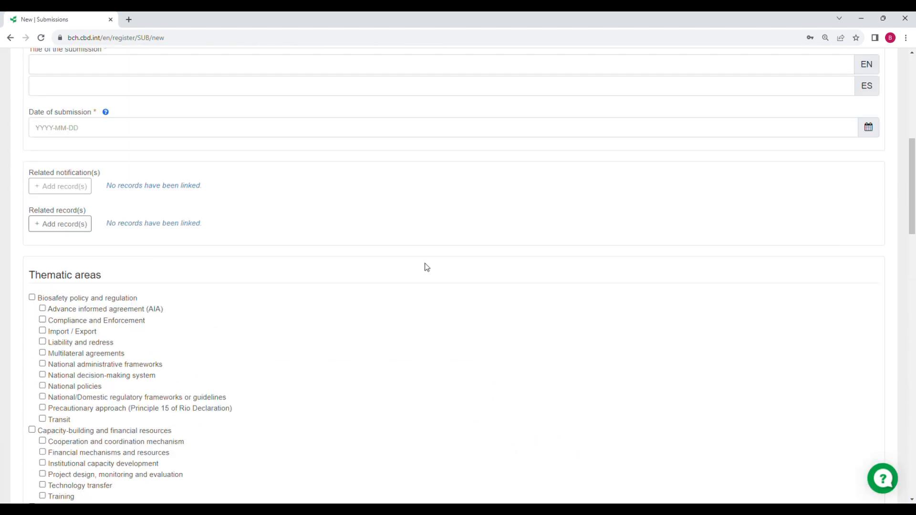
scroll(427, 268, "up", 8)
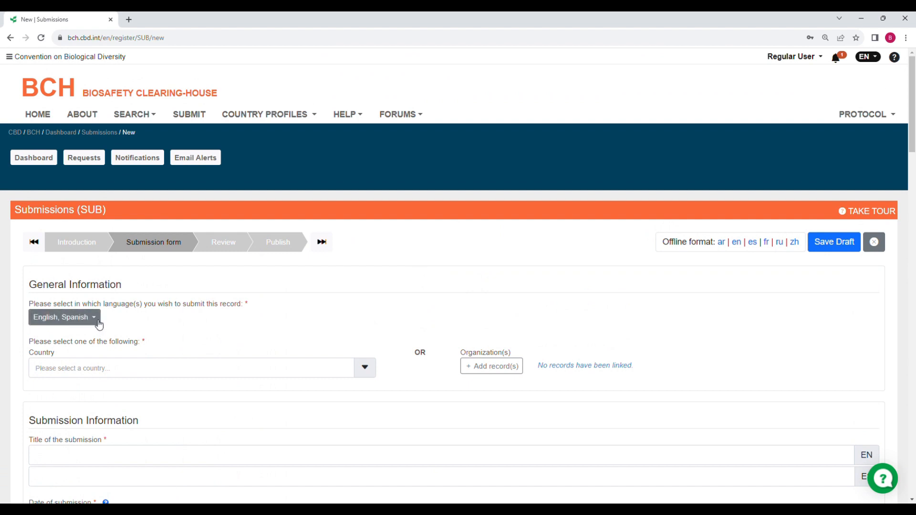
Remove Spanish from the record's submission languages, leaving only English.
left_click(99, 324)
left_click(54, 401)
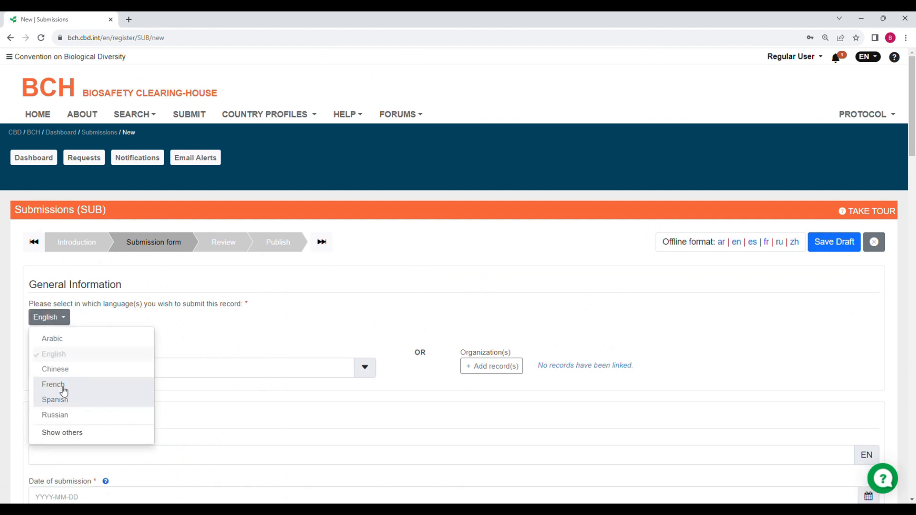
left_click(95, 319)
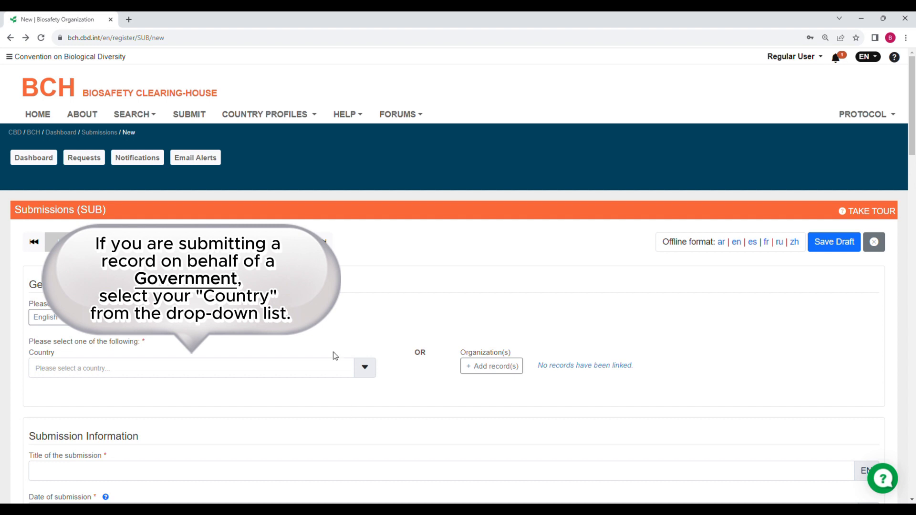
Check the available country choices, and browse all published organizations and your own records in the organization selection list.
left_click(369, 375)
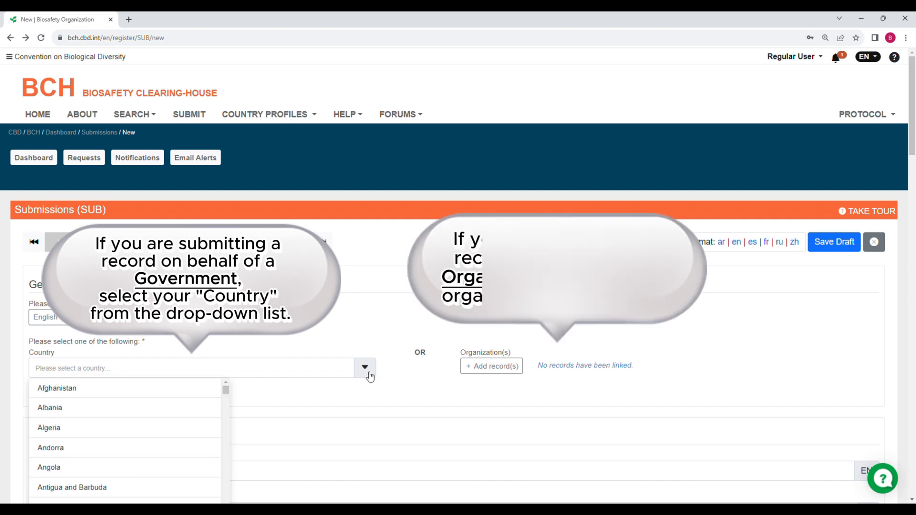
left_click(417, 322)
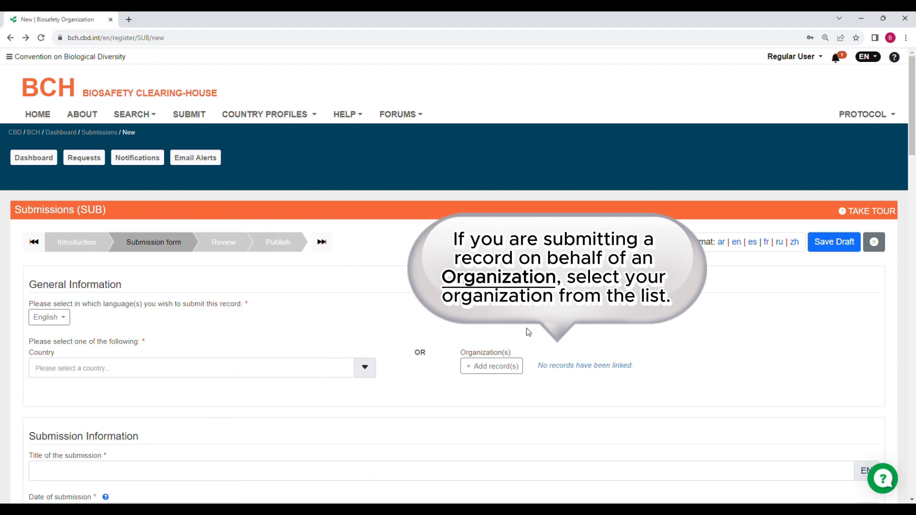
left_click(492, 374)
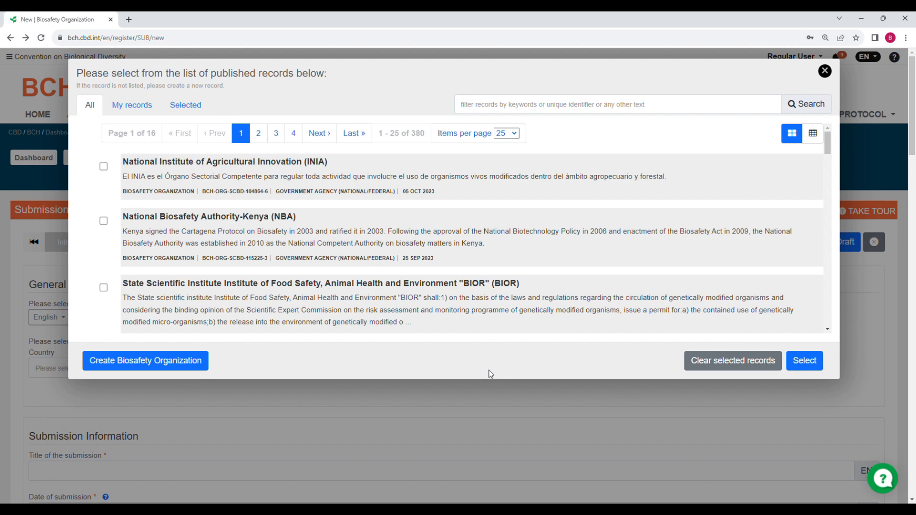
scroll(194, 185, "down", 5)
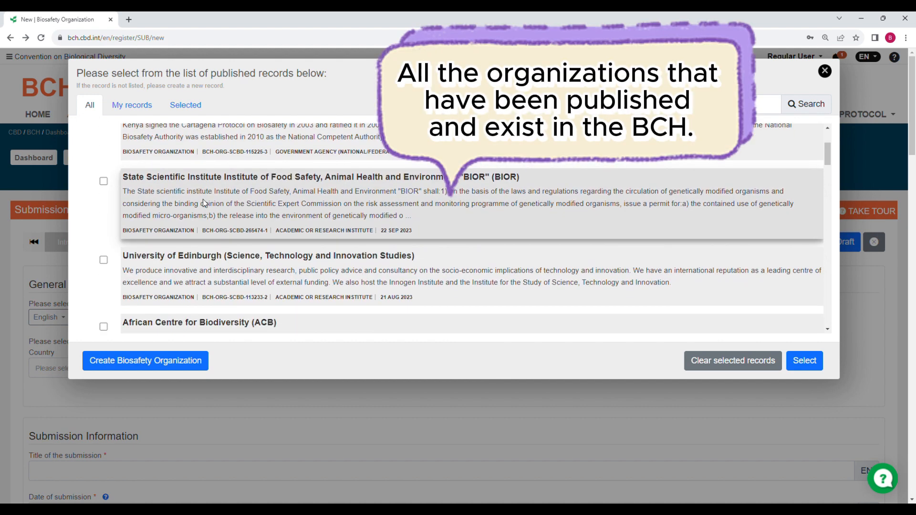
scroll(220, 235, "down", 10)
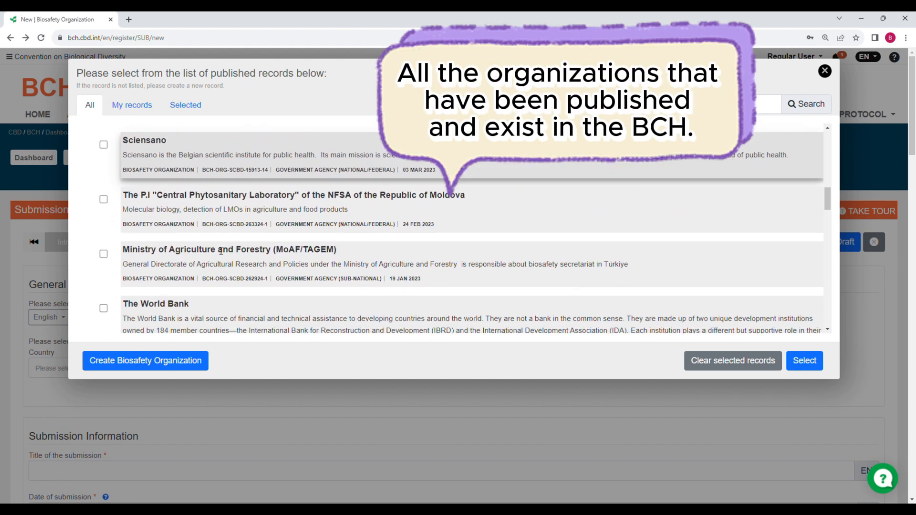
scroll(221, 253, "down", 6)
scroll(210, 255, "up", 10)
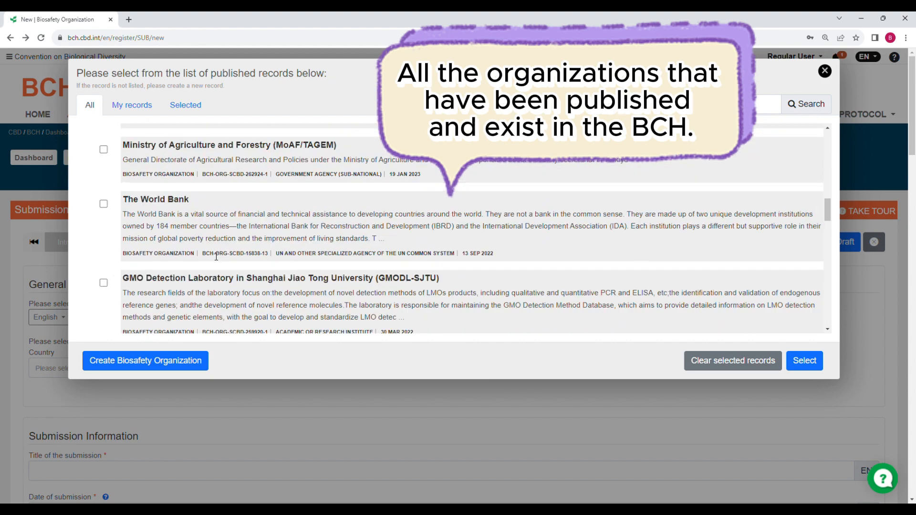
scroll(204, 259, "up", 10)
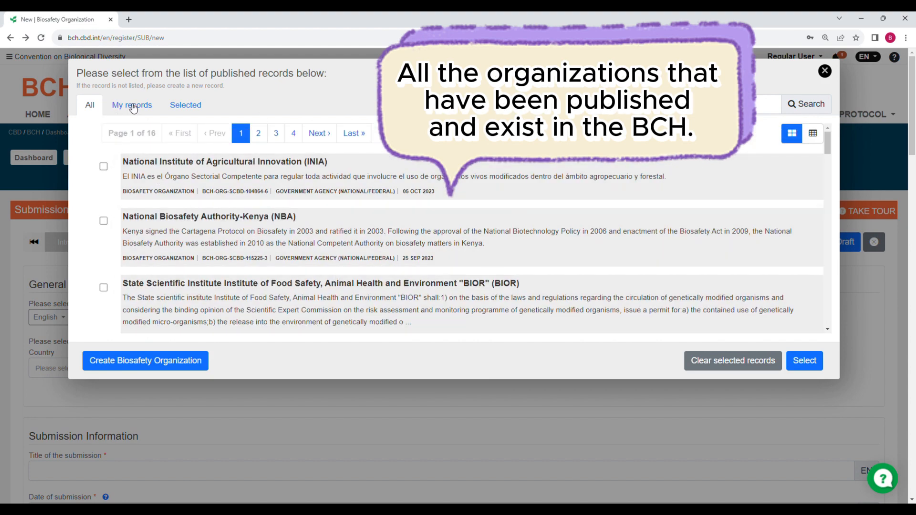
left_click(151, 109)
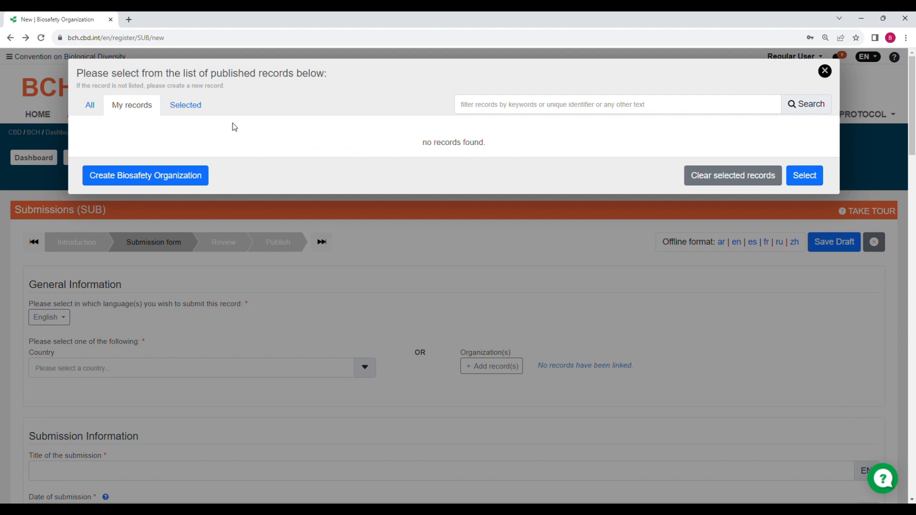
left_click(94, 109)
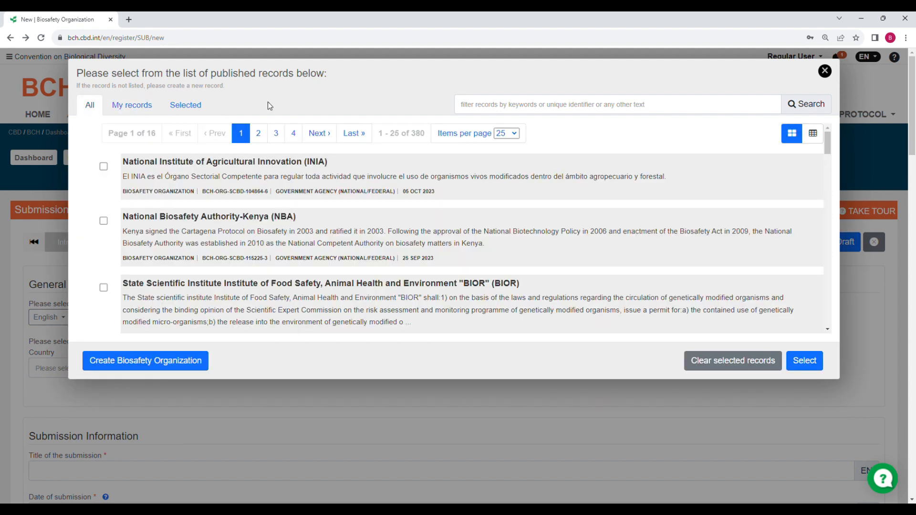
Search the published organization records for TWN.
left_click(470, 107)
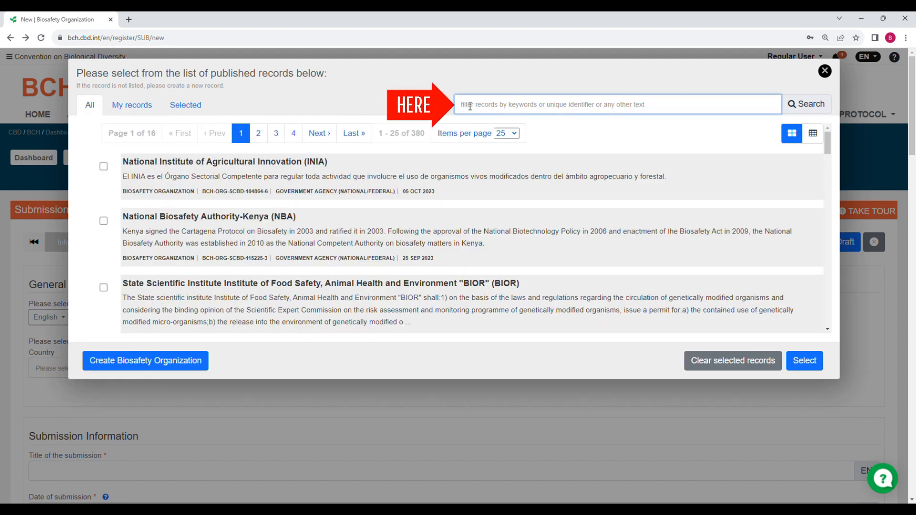
type("TWN")
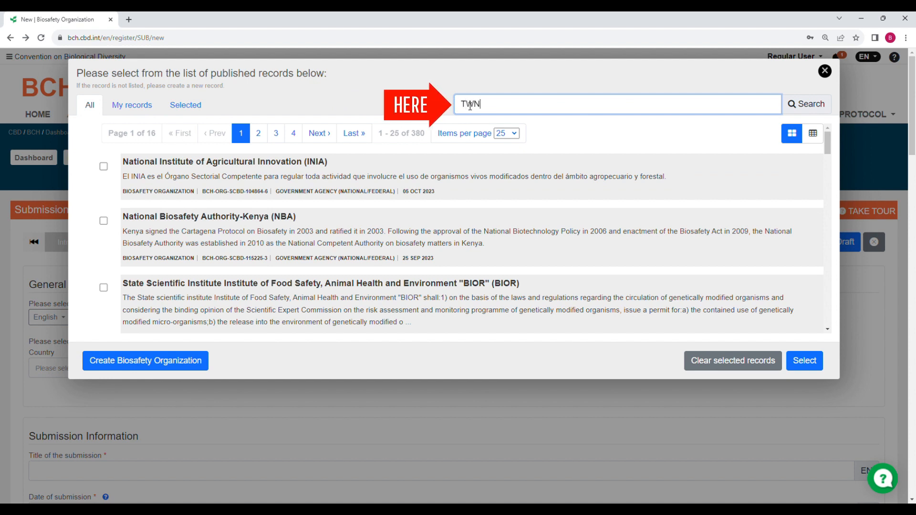
left_click(804, 108)
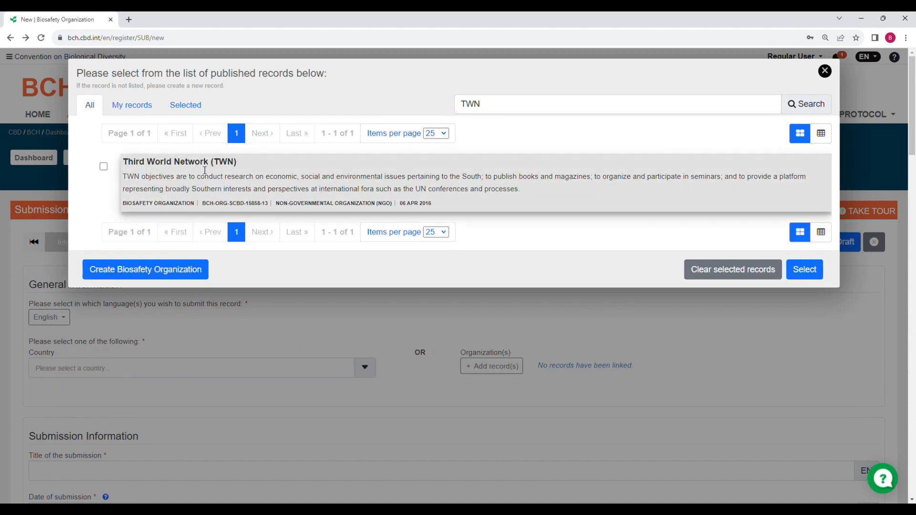
Review the details of the Third World Network (TWN) organization record and close them.
left_click(191, 165)
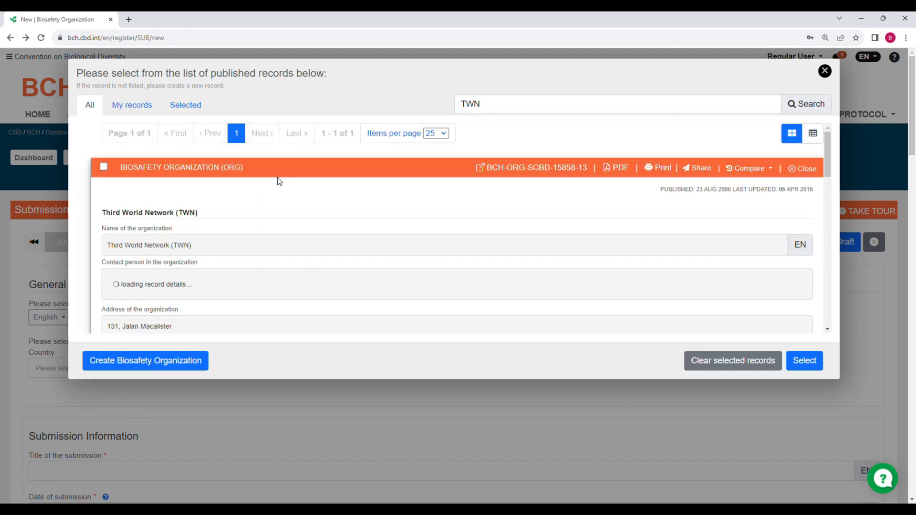
scroll(323, 195, "down", 10)
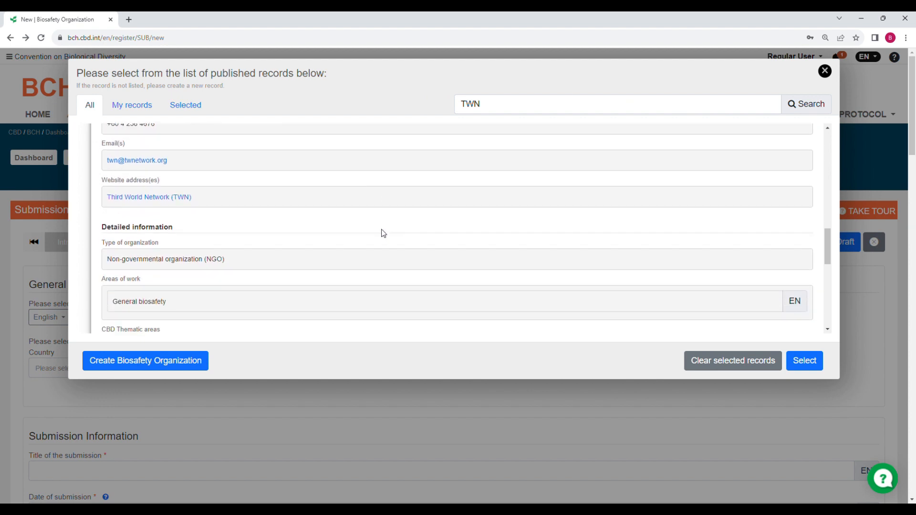
scroll(381, 231, "up", 6)
scroll(379, 233, "up", 6)
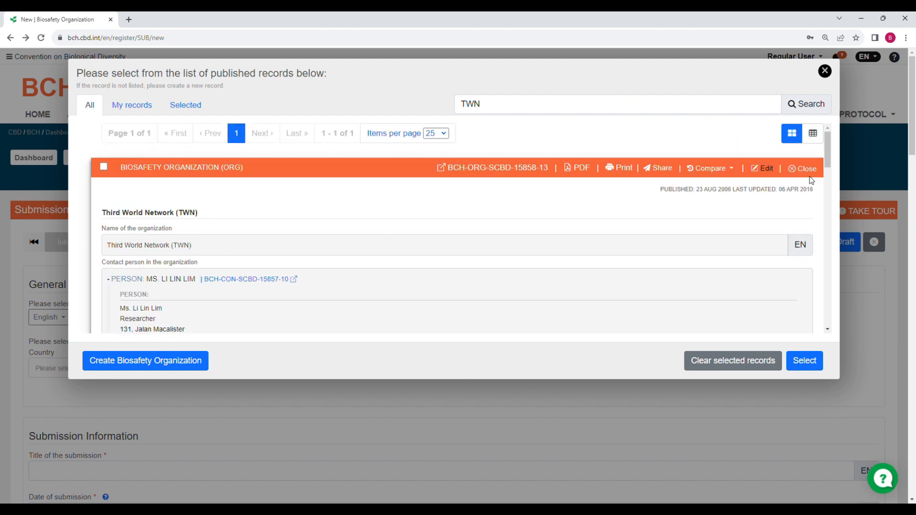
left_click(809, 169)
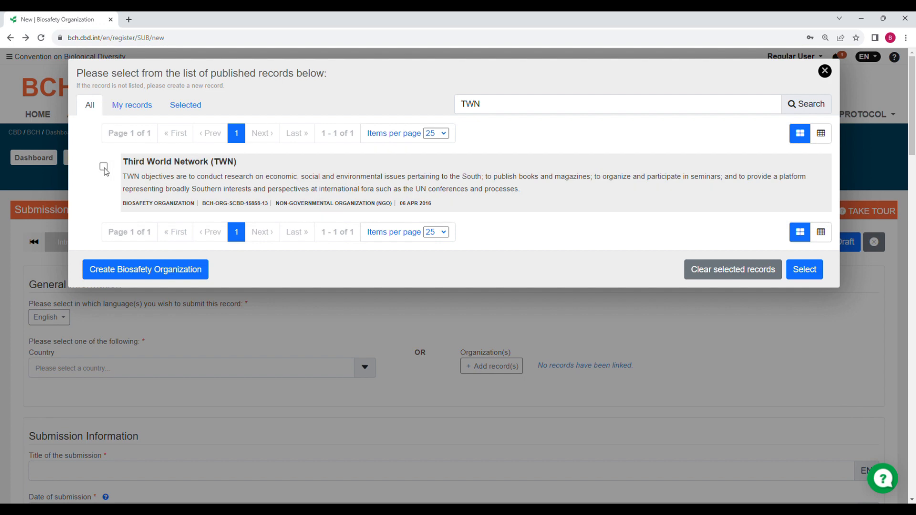
Link the Third World Network (TWN) record as the submitting organization and remove that linked record again.
left_click(103, 167)
left_click(805, 269)
scroll(769, 290, "down", 4)
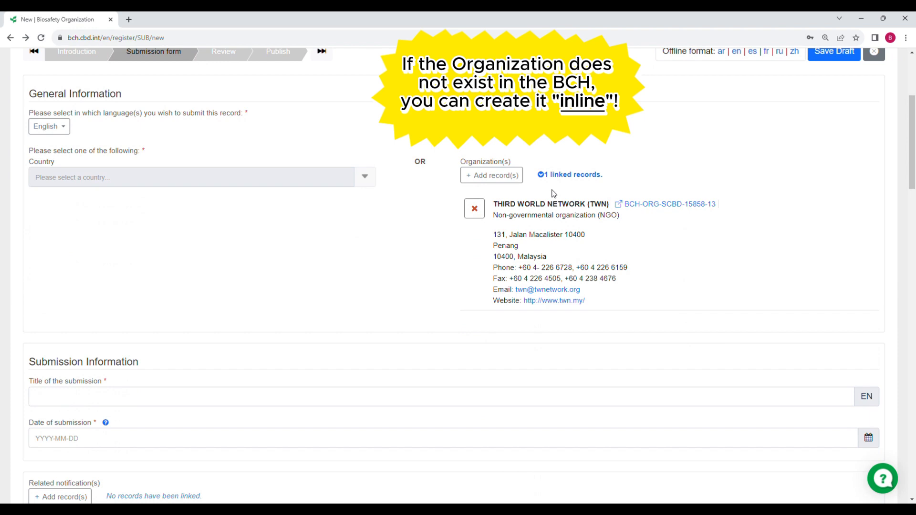
left_click(471, 213)
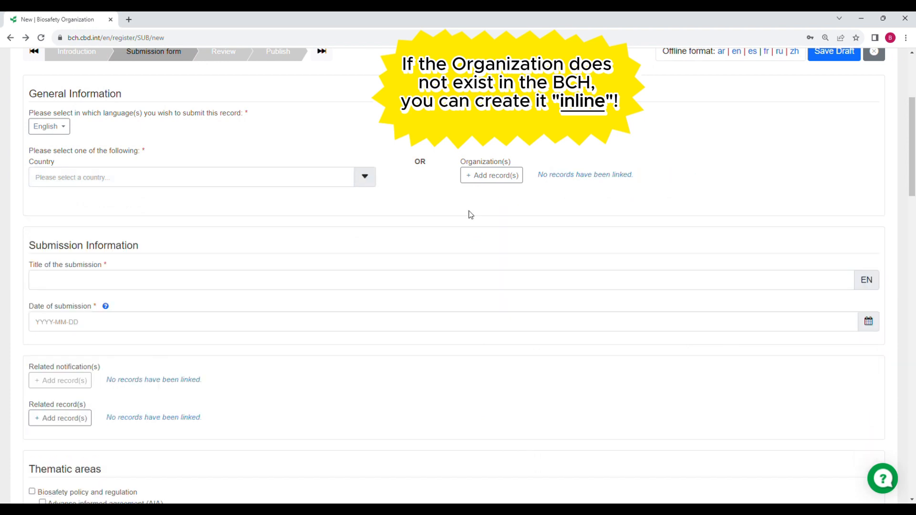
Open the inline form for creating a new Biosafety Organization record, view its submission fields, and close it.
left_click(494, 180)
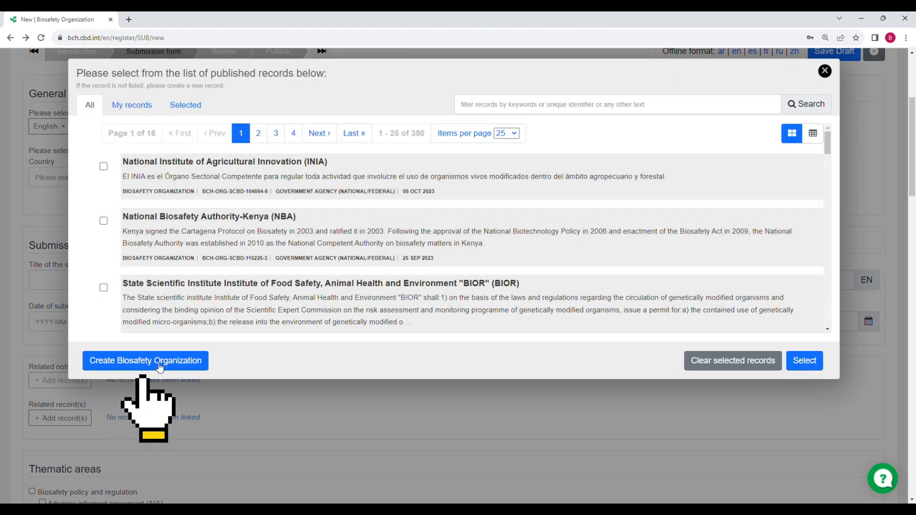
left_click(157, 365)
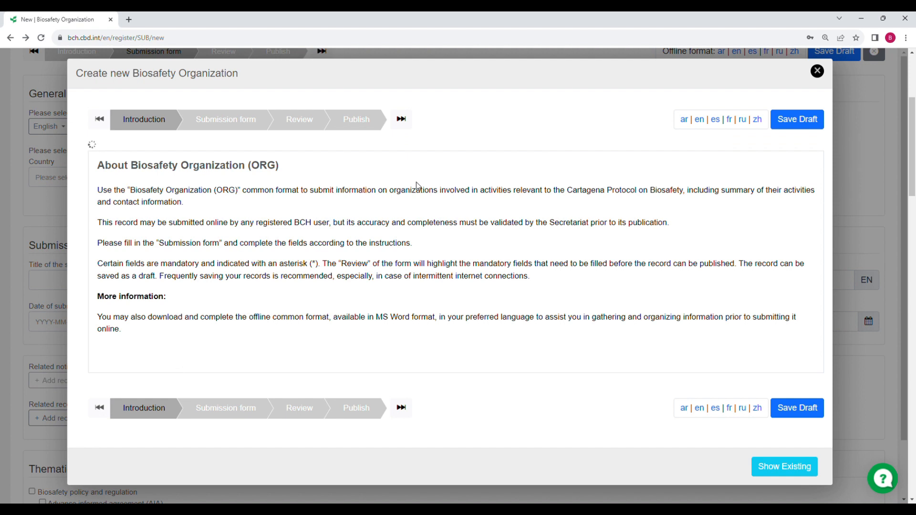
left_click(250, 130)
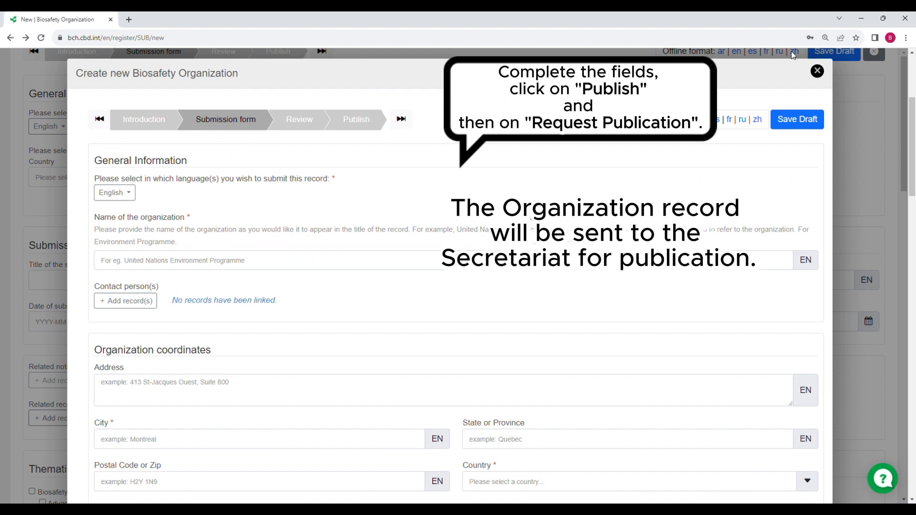
left_click(817, 70)
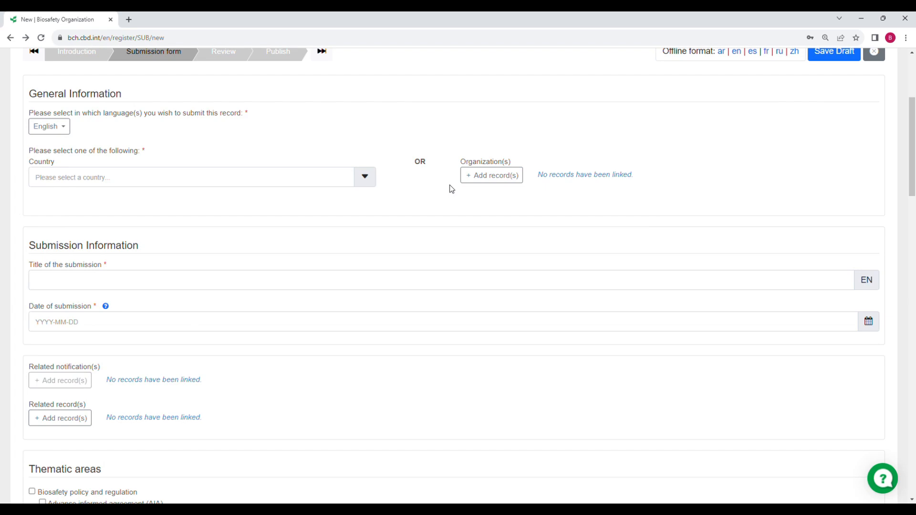
scroll(450, 185, "down", 6)
scroll(433, 203, "down", 12)
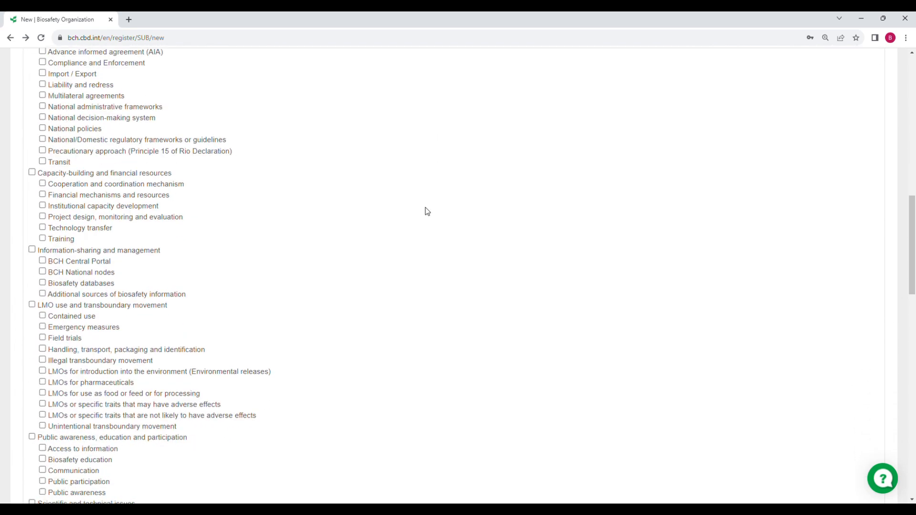
scroll(424, 213, "up", 7)
scroll(414, 220, "up", 15)
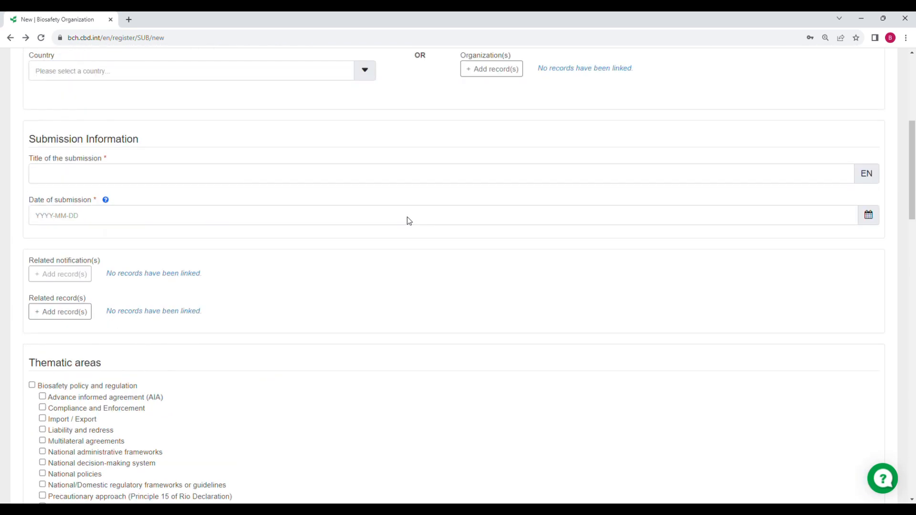
scroll(408, 221, "down", 3)
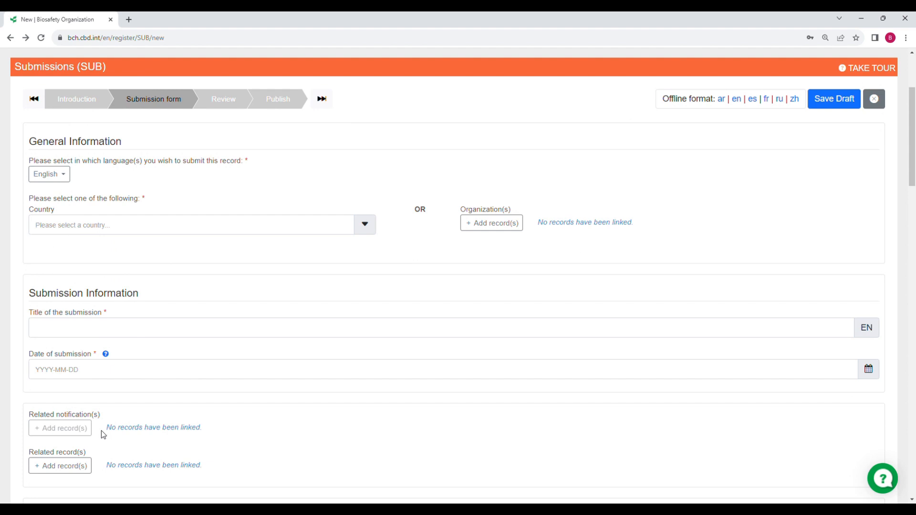
Set the submitting country to Canada in the general information.
left_click(47, 225)
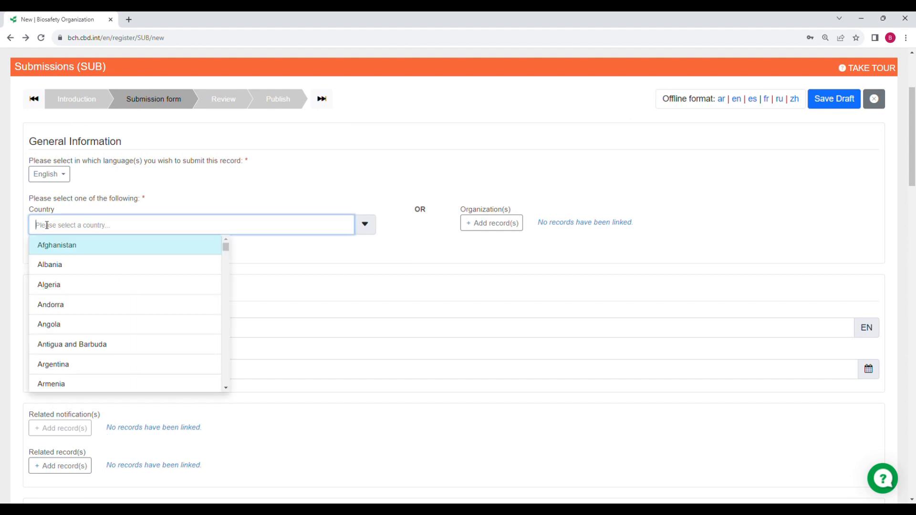
type("ca")
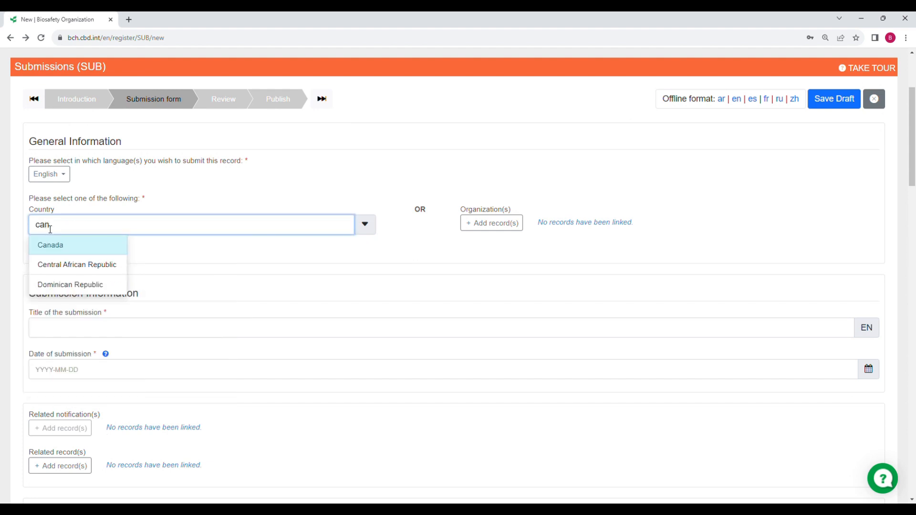
type("n")
left_click(57, 245)
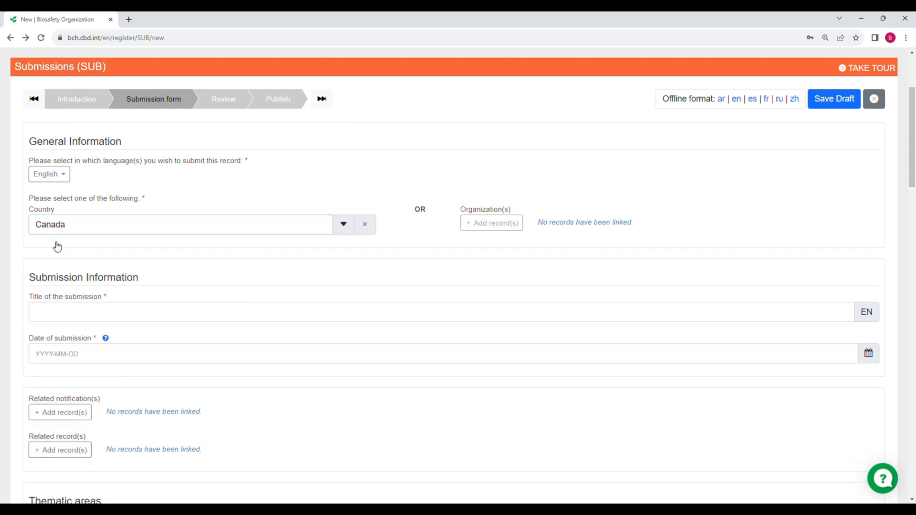
Enter "Submission" as the title of the submission.
left_click(44, 319)
type("S")
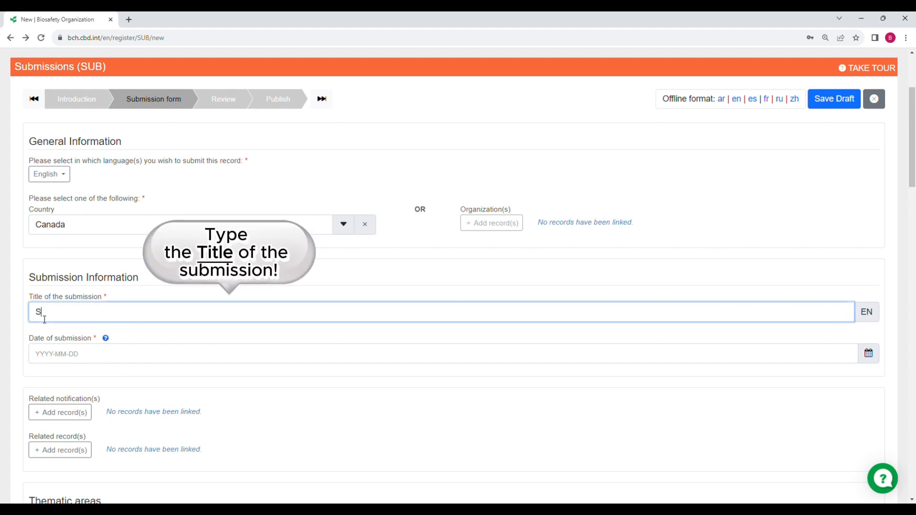
type("ubmission")
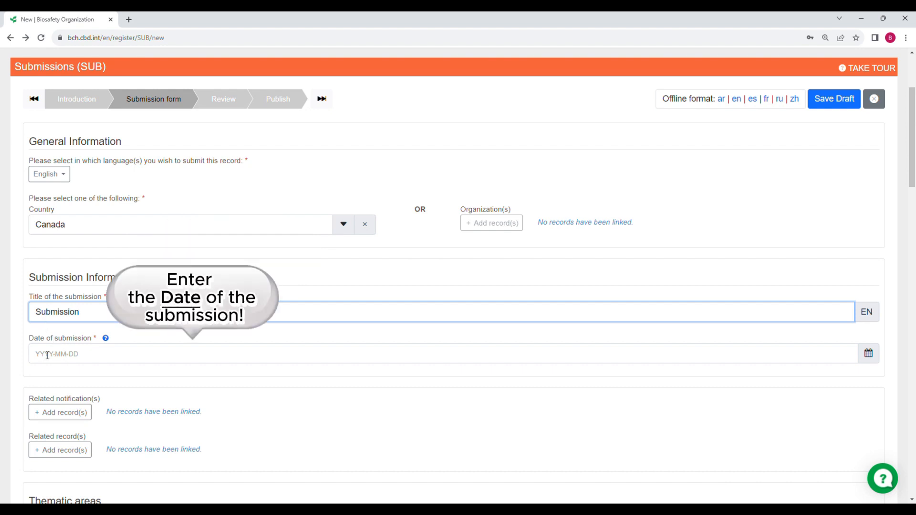
Set the date of submission to 2023-10-02, and view and close the help for the date field.
left_click(869, 354)
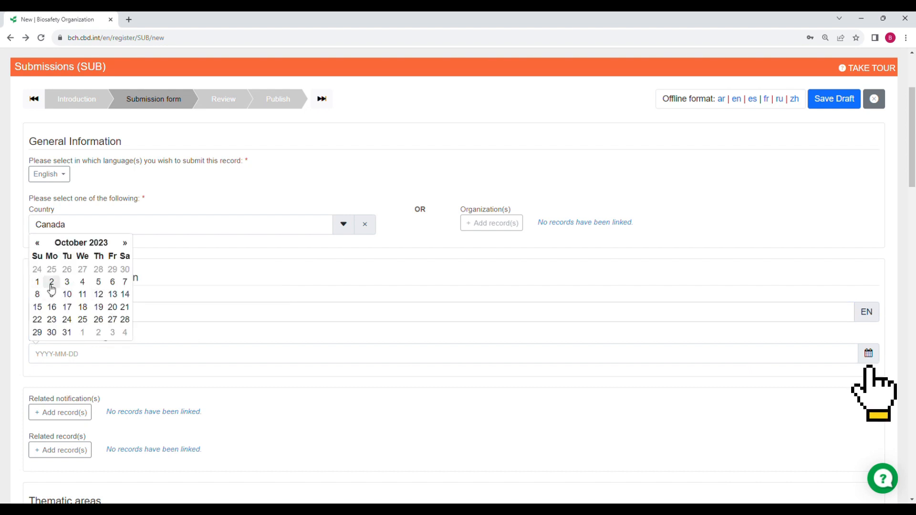
left_click(51, 288)
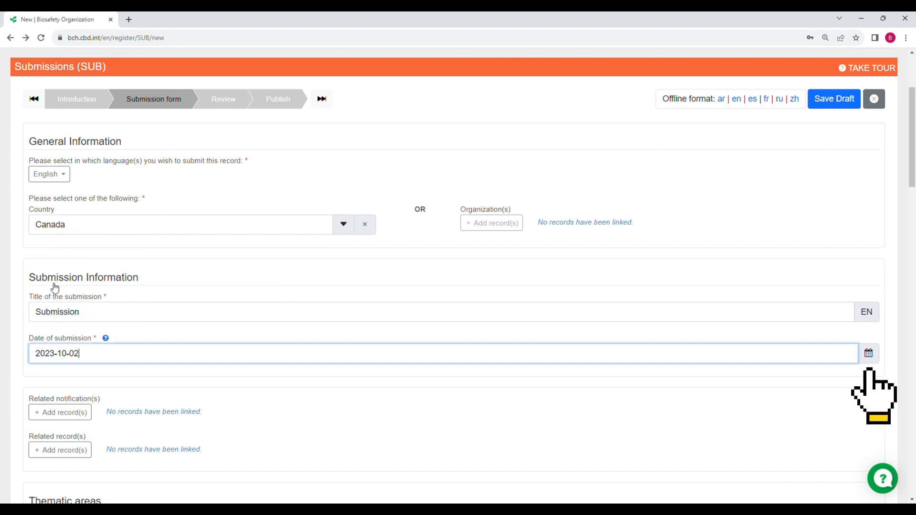
left_click(106, 339)
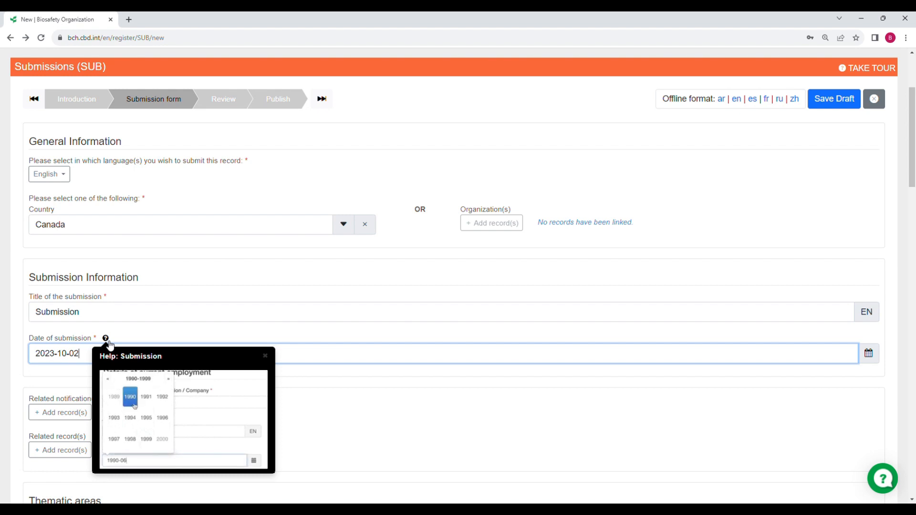
left_click(270, 357)
Browse the published notifications available as related notifications, and view and close the details of notification 2023-108.
scroll(270, 359, "down", 3)
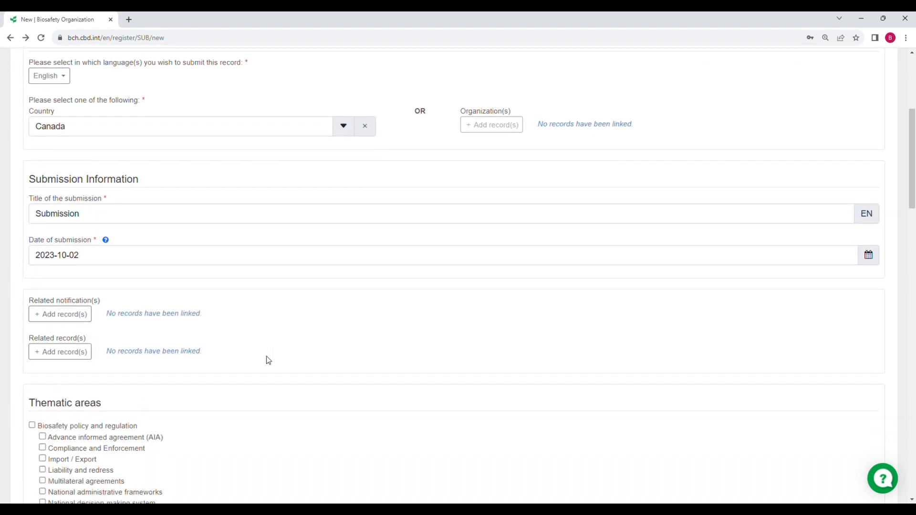
scroll(267, 359, "down", 1)
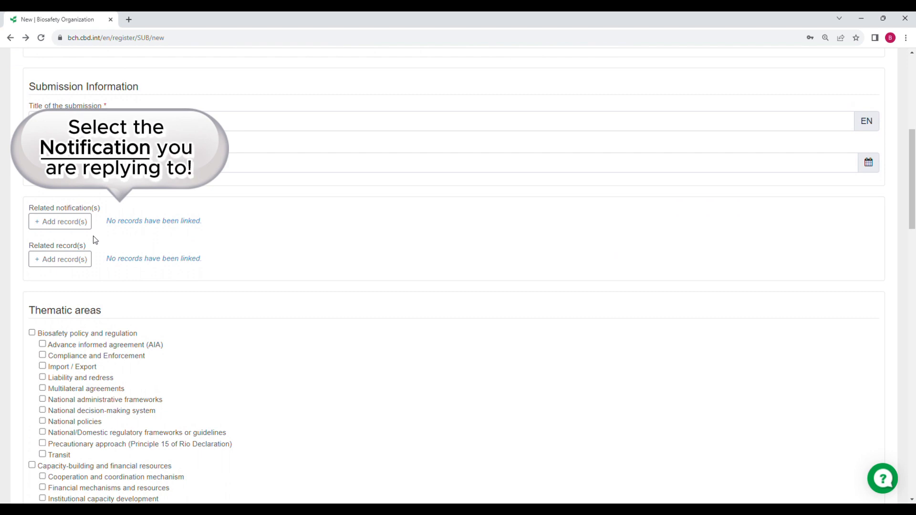
left_click(65, 222)
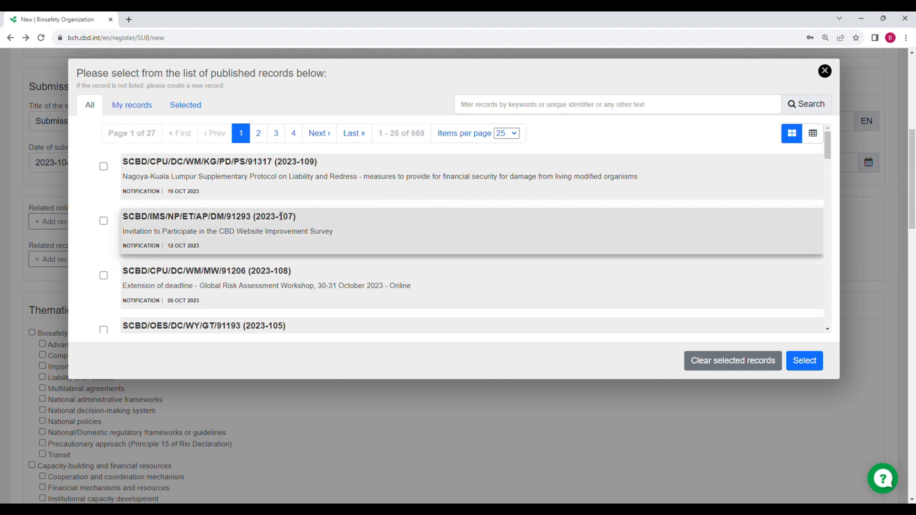
scroll(281, 216, "down", 7)
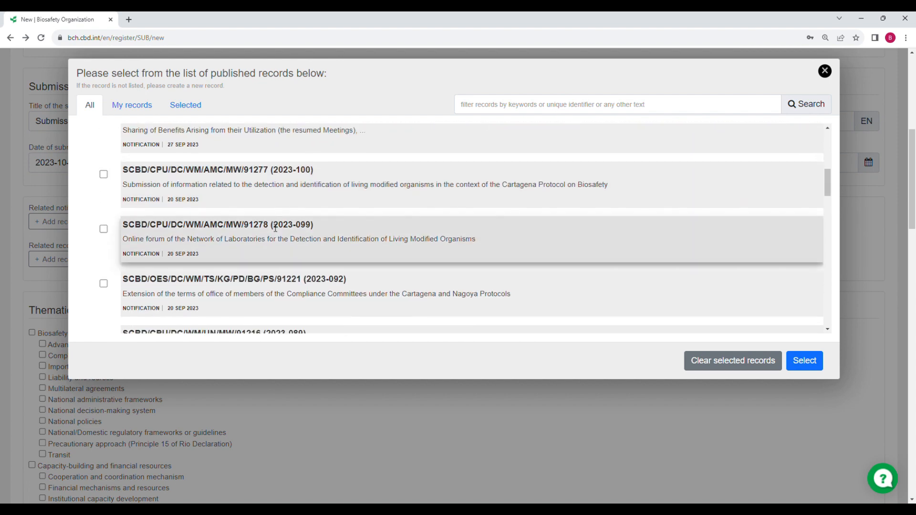
scroll(270, 224, "up", 10)
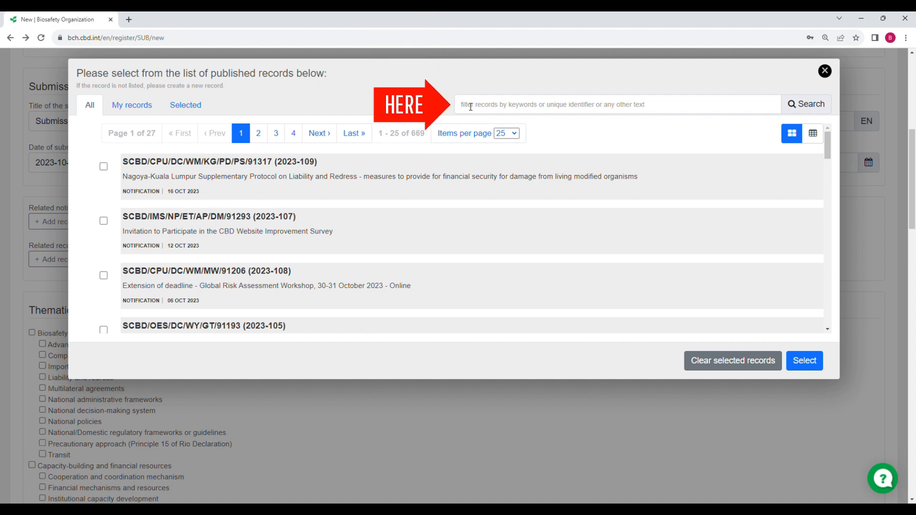
double_click(281, 268)
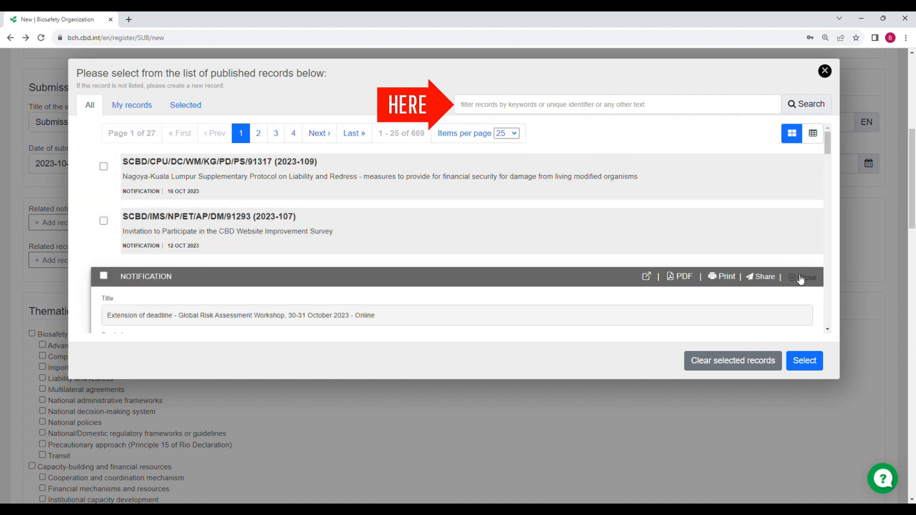
left_click(805, 276)
Search the published notifications for "detection".
left_click(475, 108)
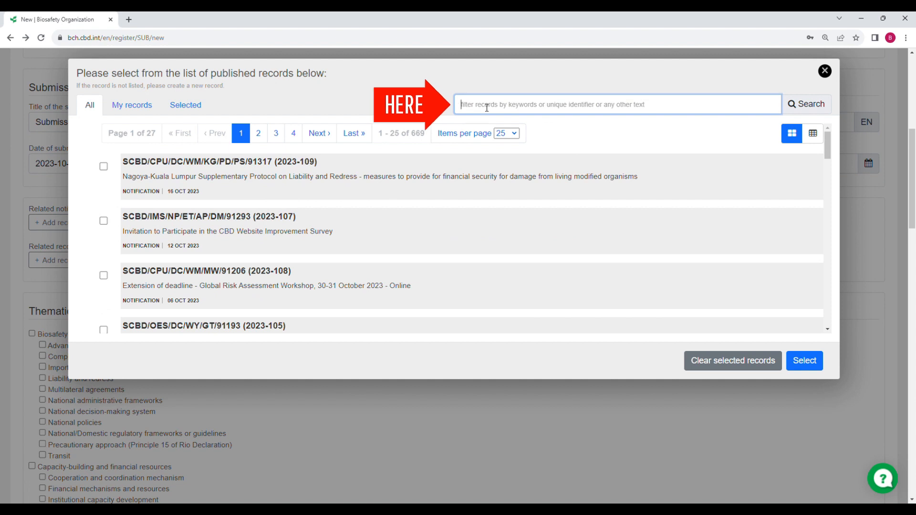
type("detection")
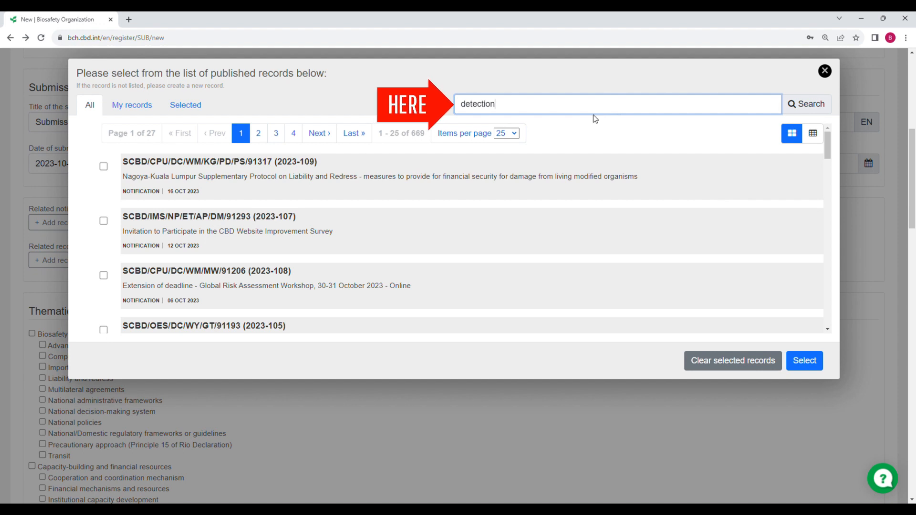
left_click(804, 111)
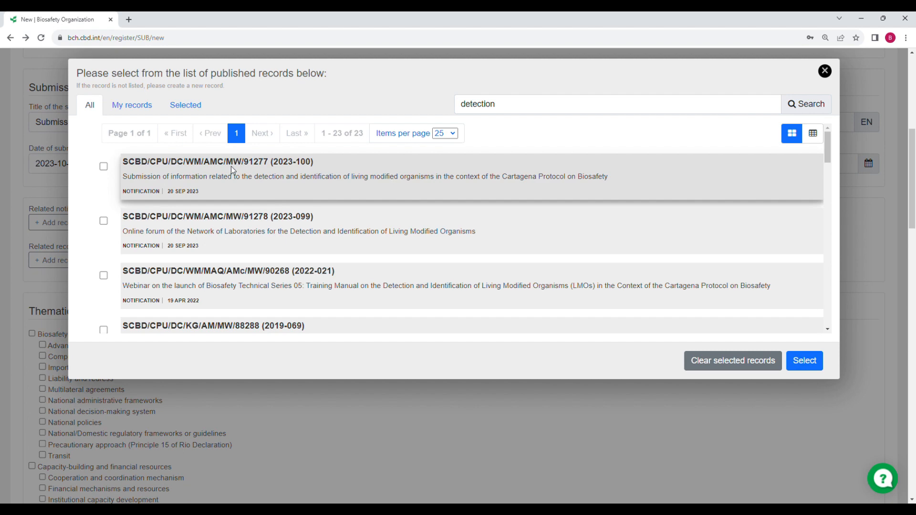
left_click(200, 162)
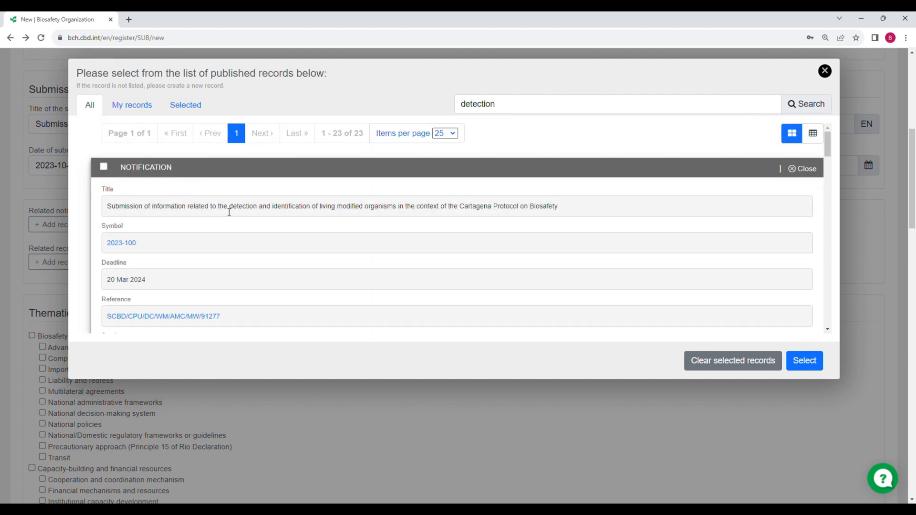
scroll(229, 212, "down", 6)
scroll(614, 230, "up", 2)
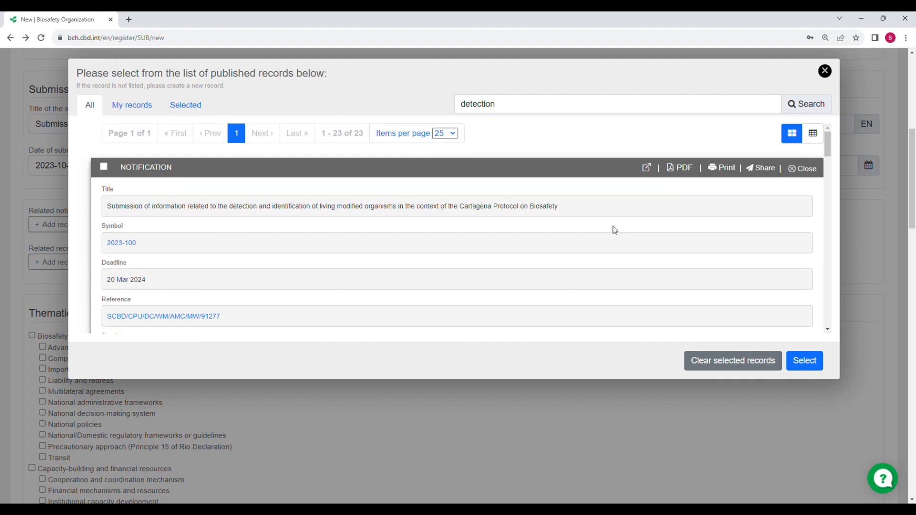
left_click(813, 173)
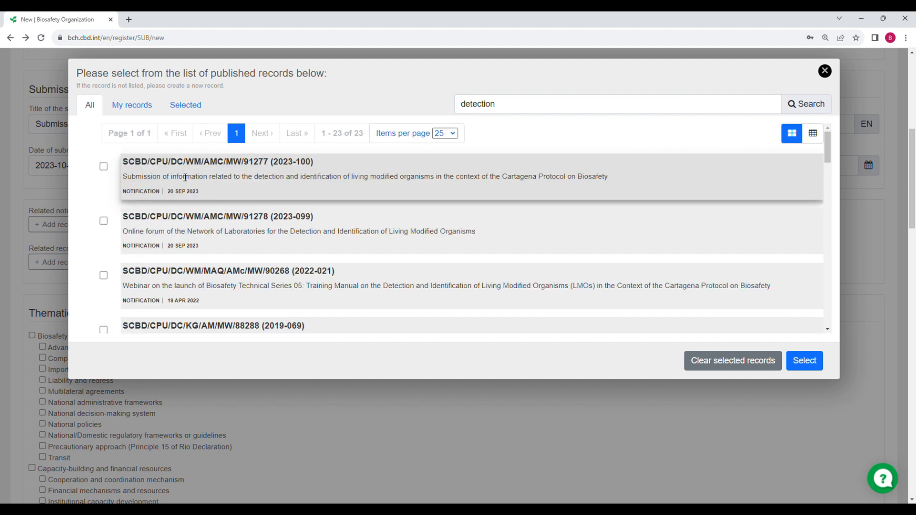
left_click(103, 167)
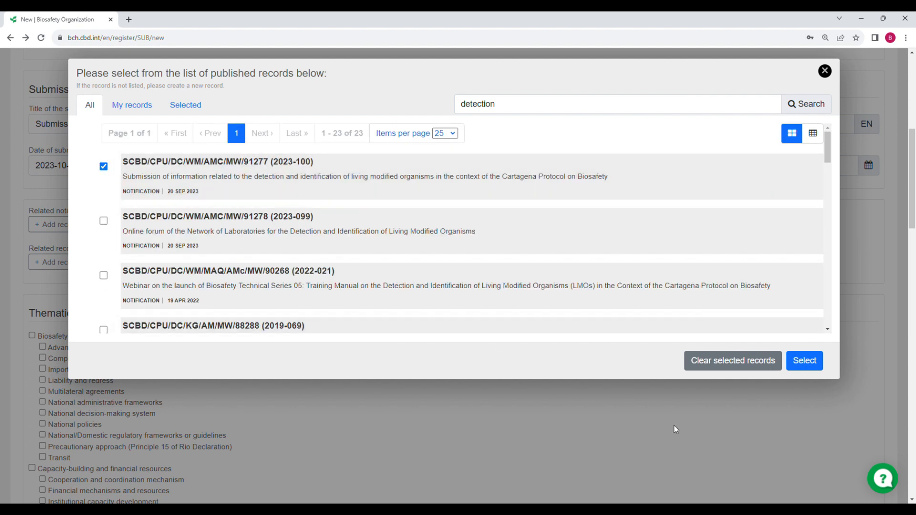
left_click(804, 361)
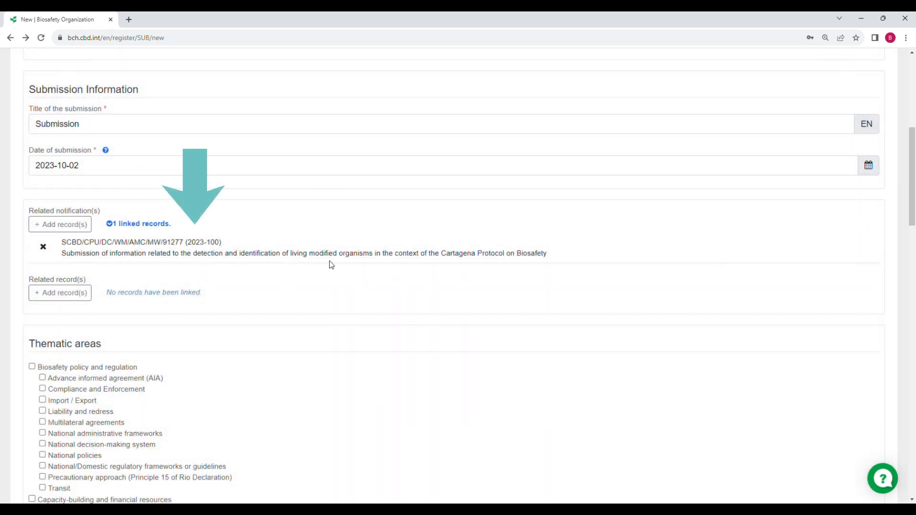
Select Detection under Scientific and technical issues as the thematic area.
scroll(323, 262, "down", 5)
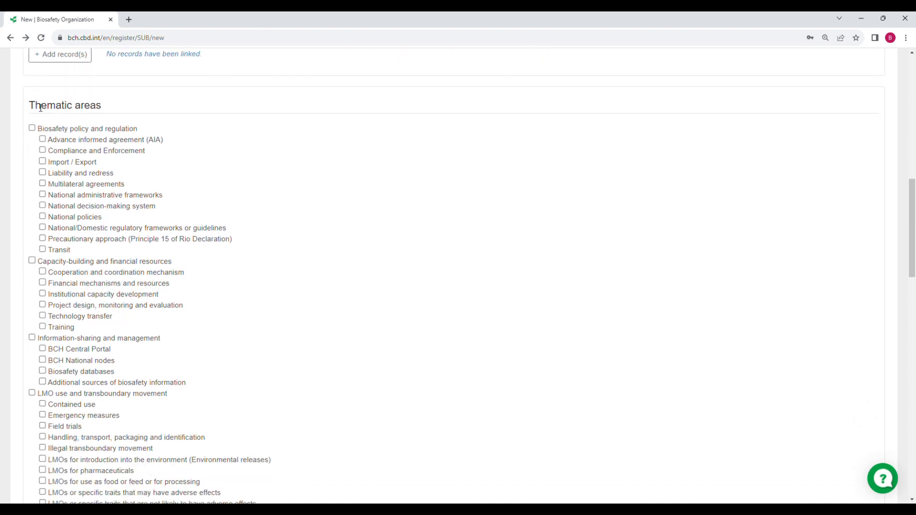
left_click_drag(28, 105, 113, 110)
scroll(174, 239, "down", 5)
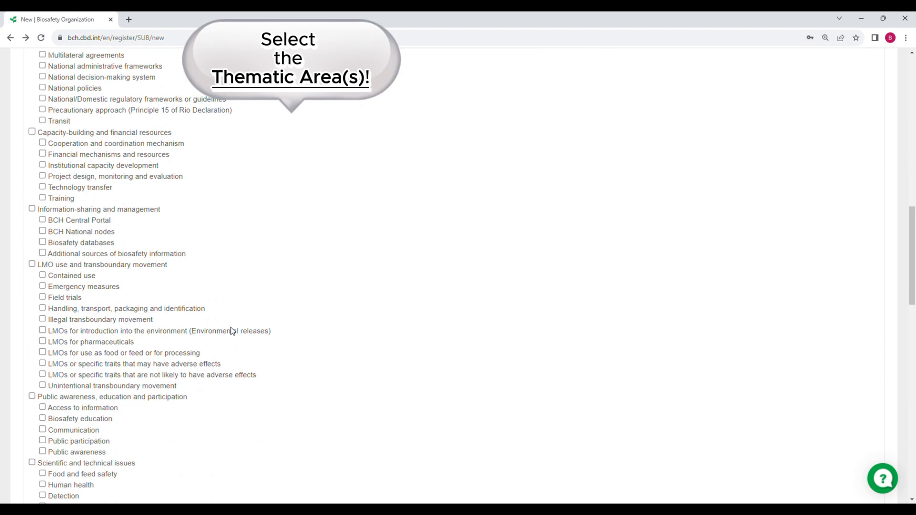
scroll(248, 270, "down", 2)
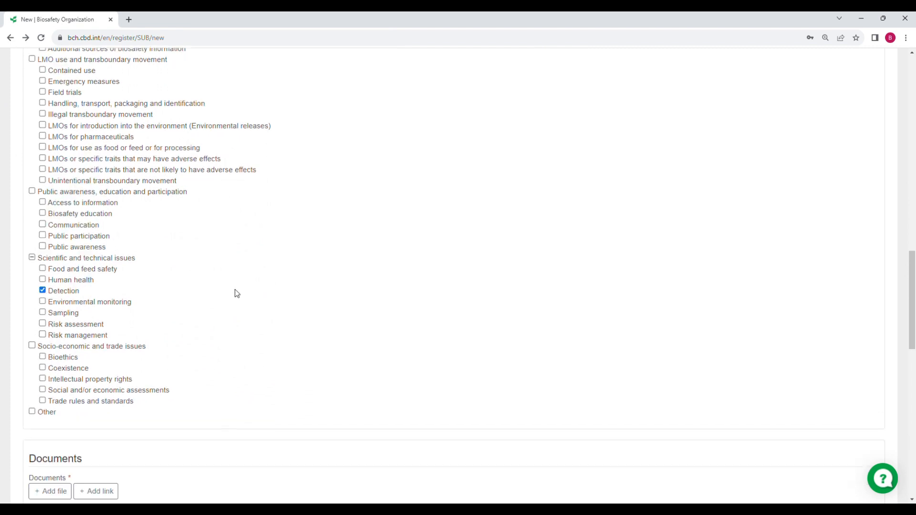
Upload 2023-Official_signed_submission.docx under Documents with English as its language, and open and dismiss the link entry form.
scroll(239, 296, "down", 6)
scroll(239, 296, "down", 1)
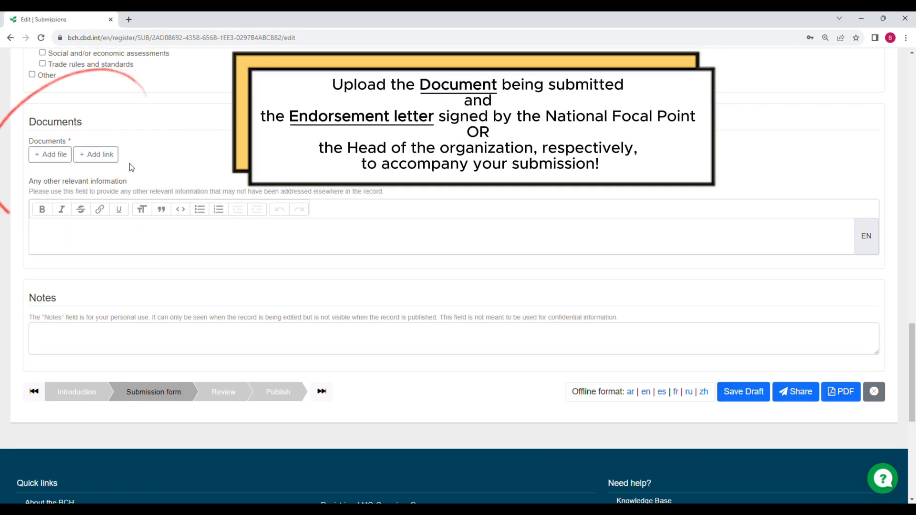
left_click(64, 157)
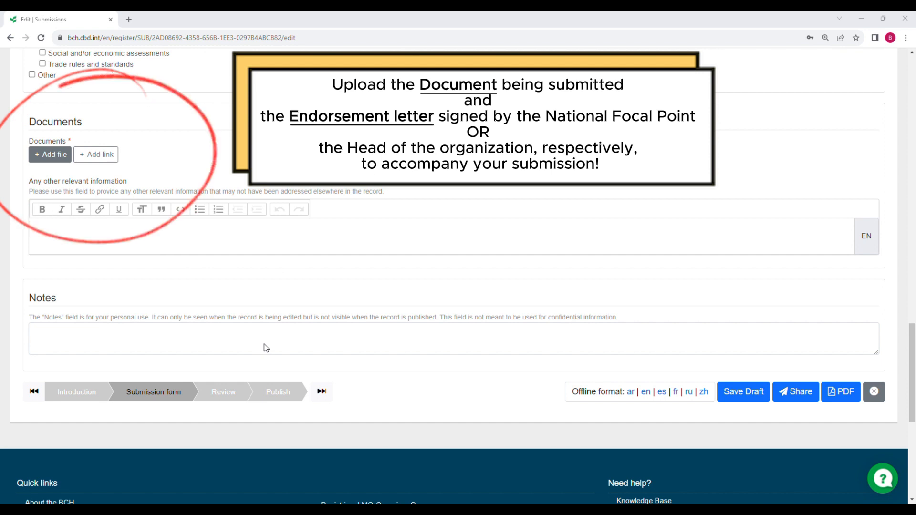
left_click(523, 386)
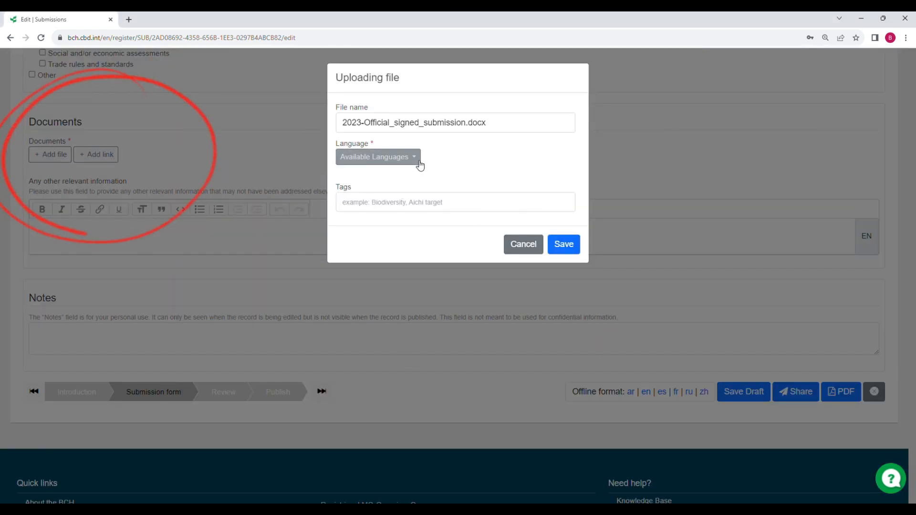
left_click(418, 162)
left_click(388, 193)
left_click(558, 245)
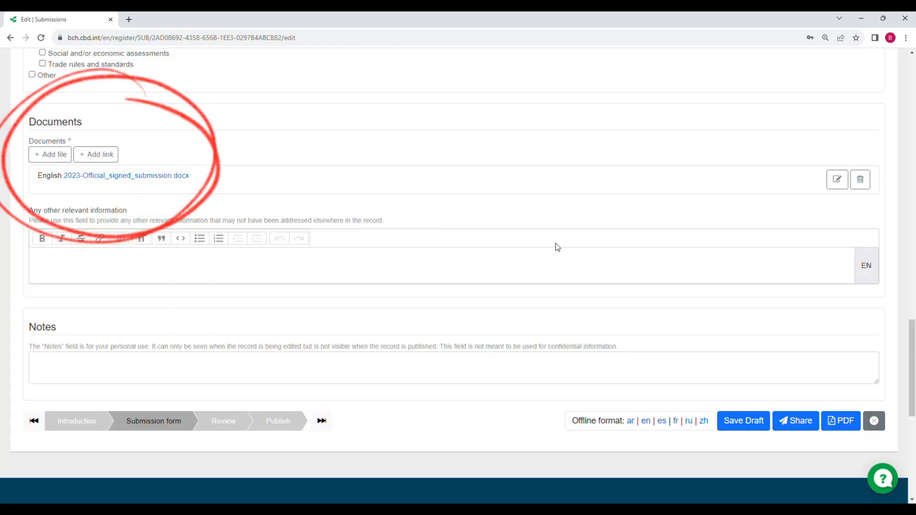
left_click(111, 160)
left_click(522, 307)
Enter "The endorsement letter signed by the national focal point is included in the attached file." as other relevant information, with "endorsement letter" bold and italic.
left_click(104, 264)
type("The endorsement letter signed by the national focal point is included in the attached file.")
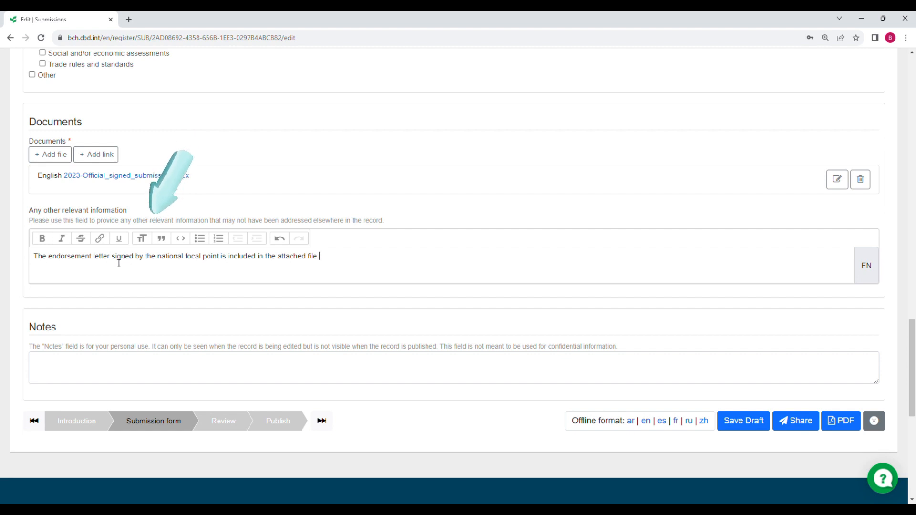
double_click(54, 262)
left_click_drag(99, 262, 115, 260)
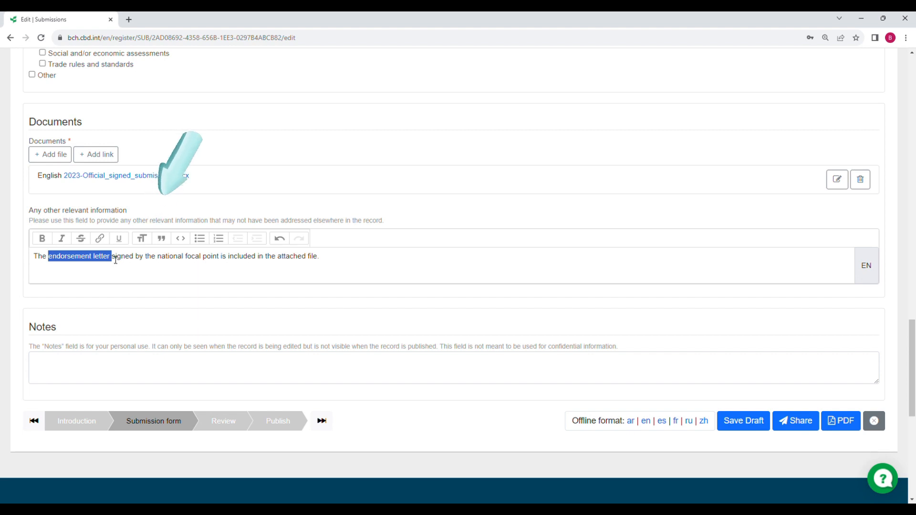
left_click(49, 243)
left_click(67, 244)
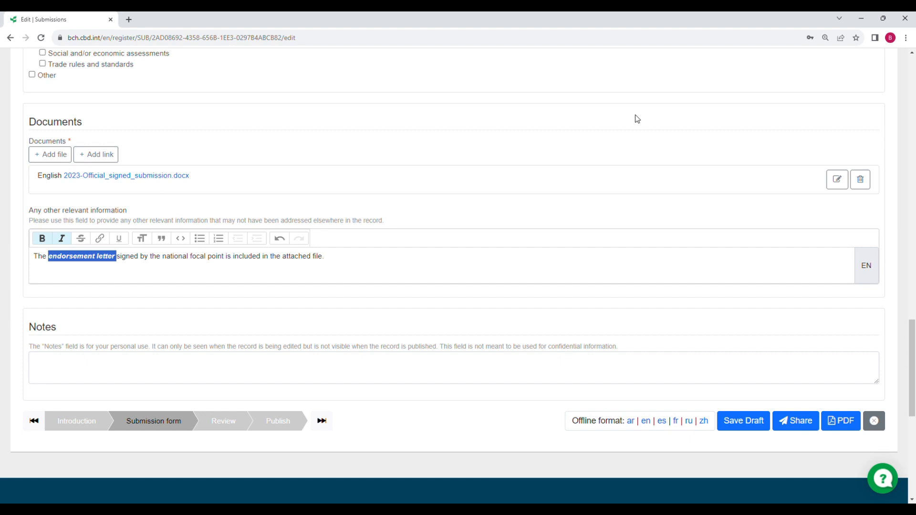
left_click(352, 268)
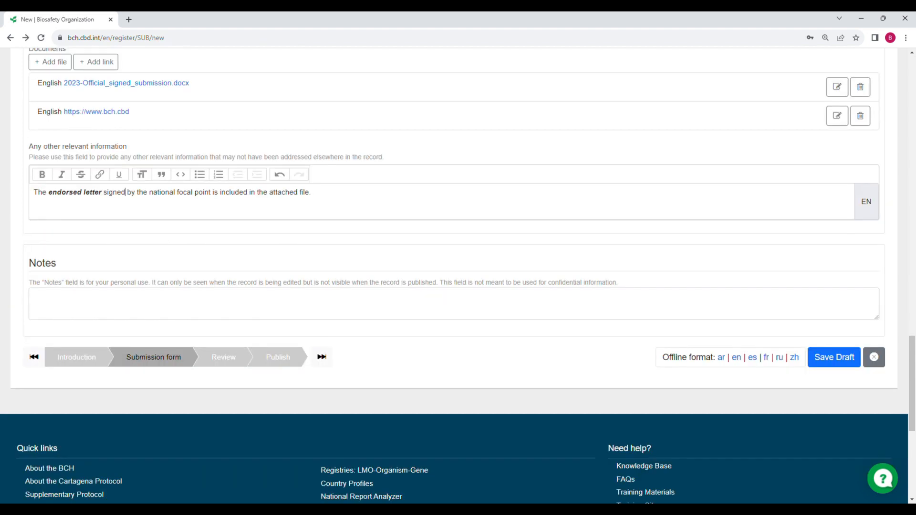
Run the review of the submission record and read through its summary from country to documents.
left_click(244, 361)
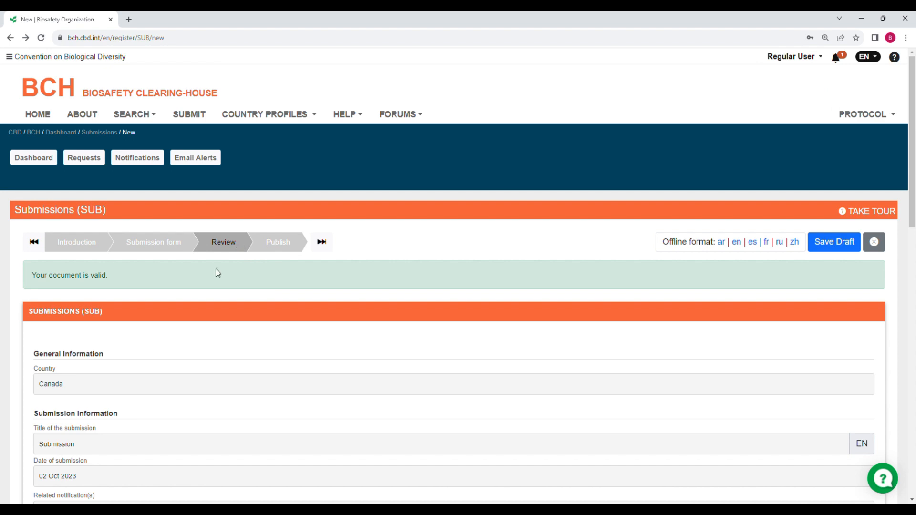
scroll(340, 337, "down", 8)
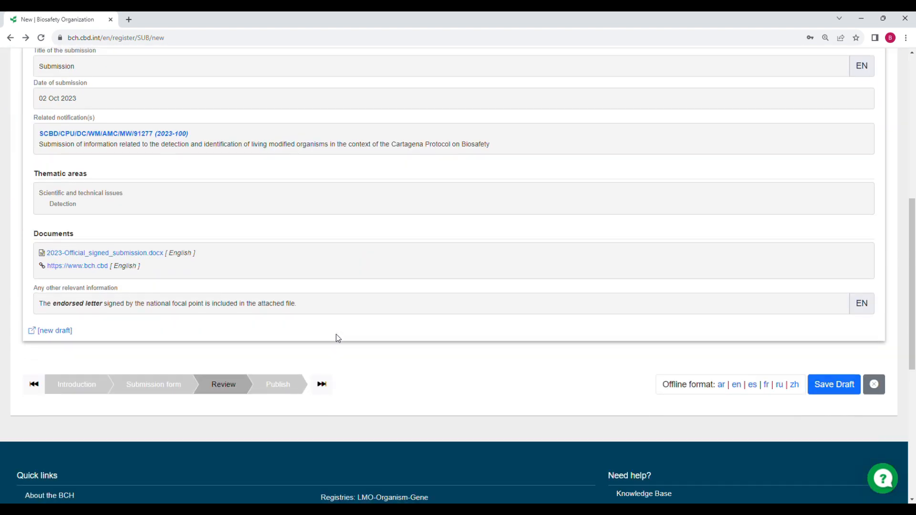
scroll(338, 339, "up", 7)
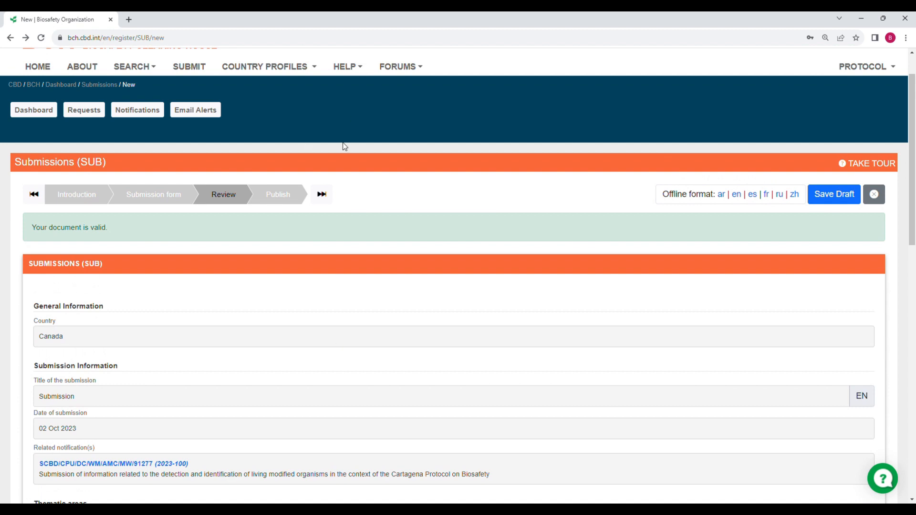
Return to the submission form, clear the title of the submission and run the review again.
left_click(186, 197)
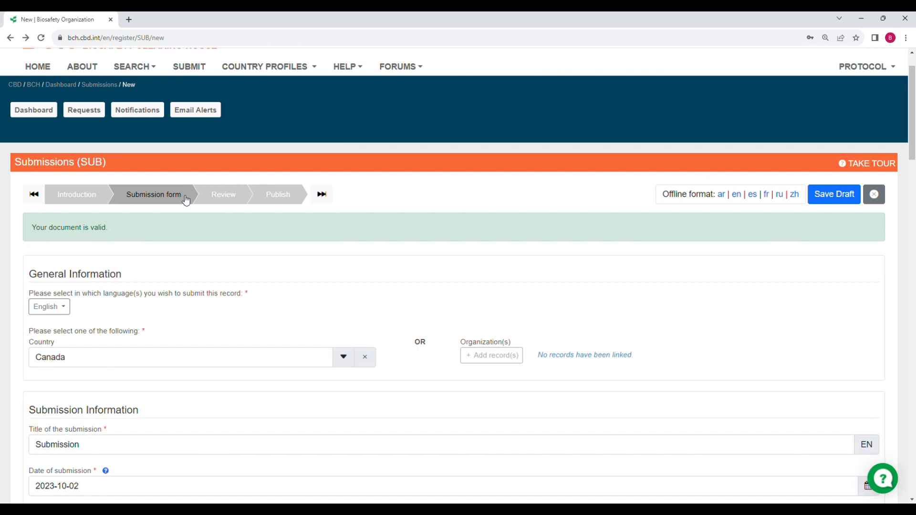
scroll(164, 244, "down", 3)
double_click(75, 310)
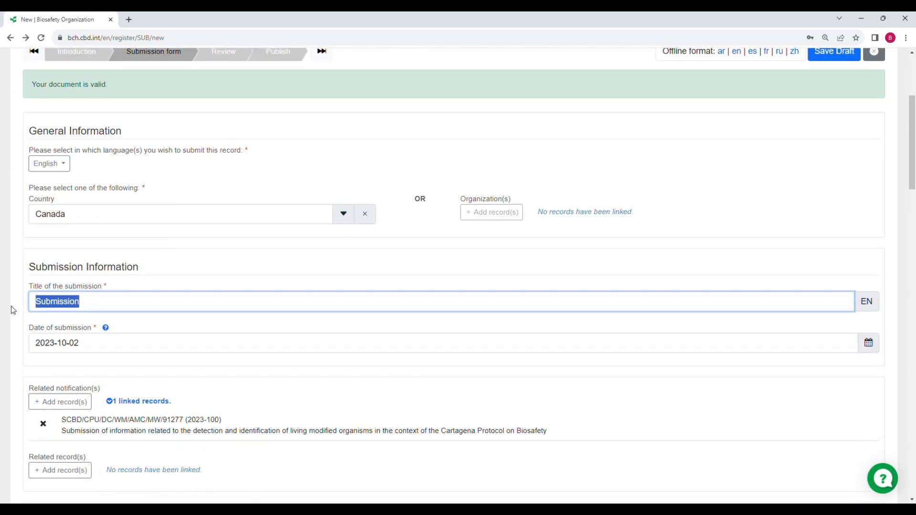
key("BackSpace")
scroll(153, 245, "up", 4)
left_click(238, 249)
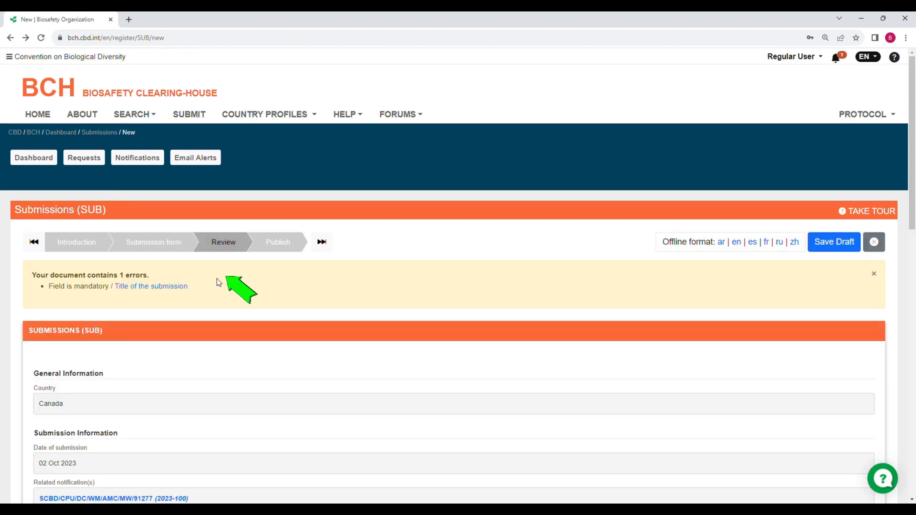
Go to the missing mandatory title from the review's error list, enter "Submission" and review the record again.
left_click(158, 287)
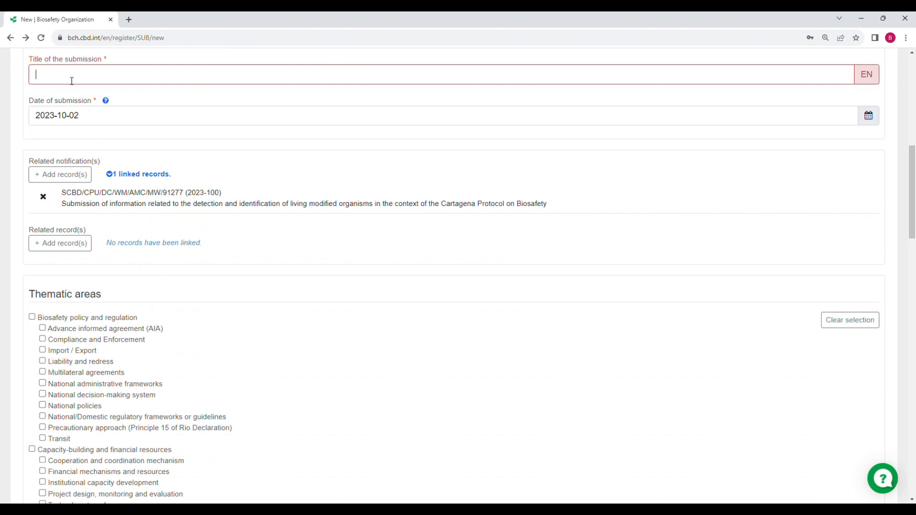
type("Submission")
scroll(152, 140, "up", 6)
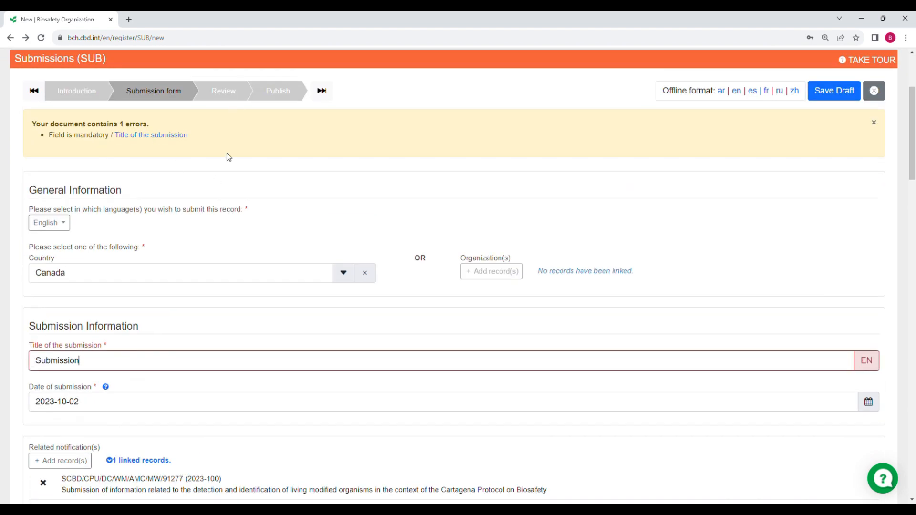
left_click(231, 92)
scroll(109, 141, "up", 2)
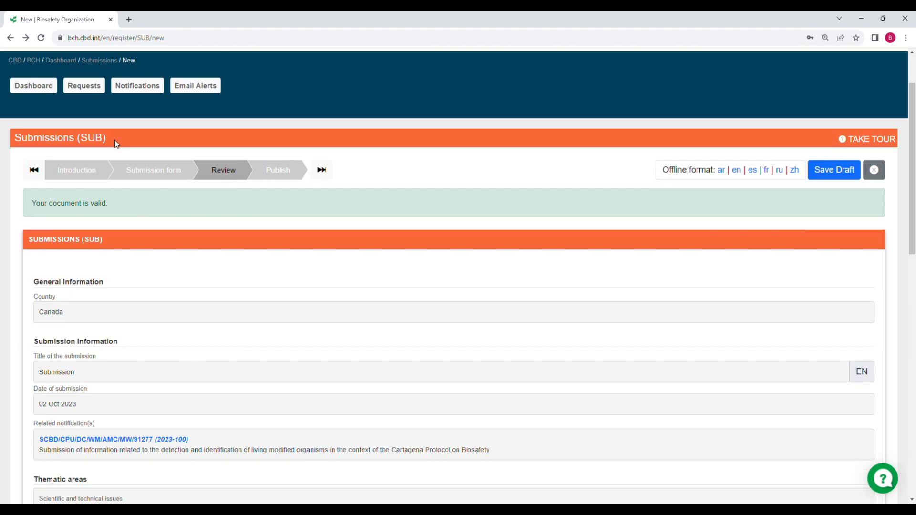
scroll(116, 143, "up", 2)
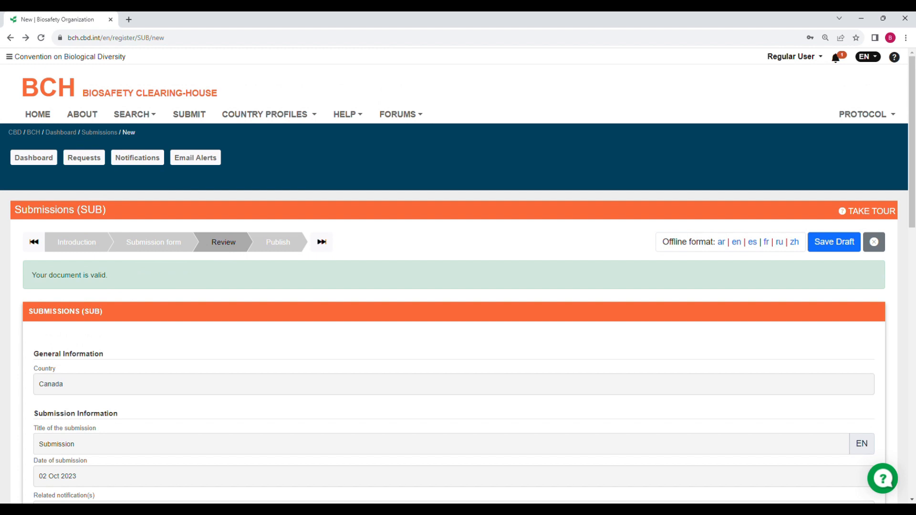
Request publication of the record and send the request with the message "please publish".
left_click(297, 243)
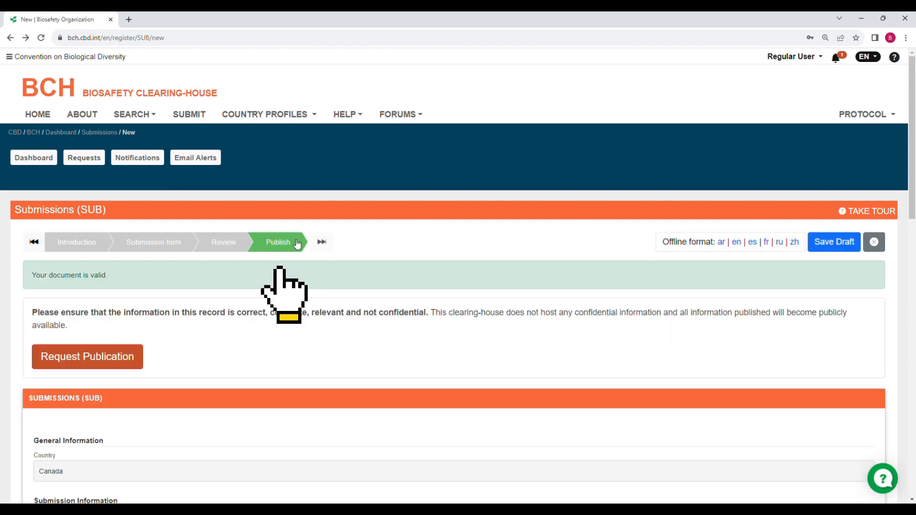
left_click(129, 367)
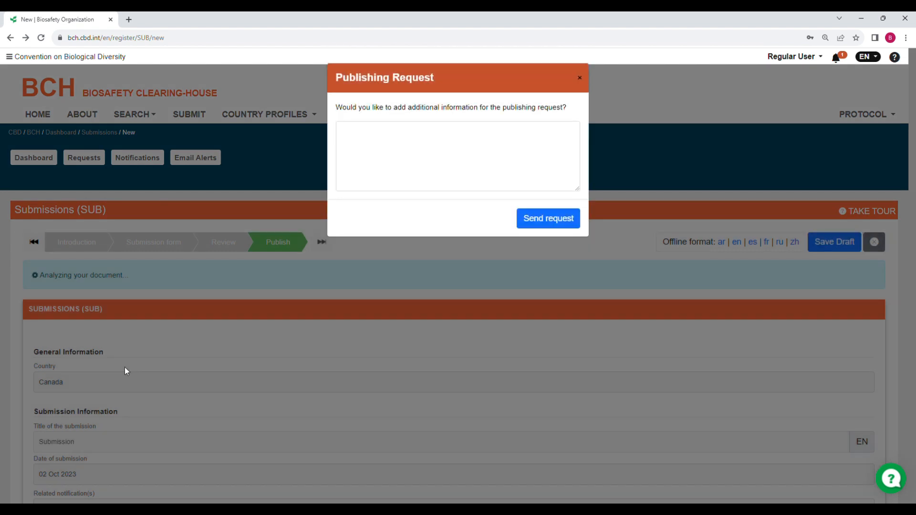
left_click(361, 146)
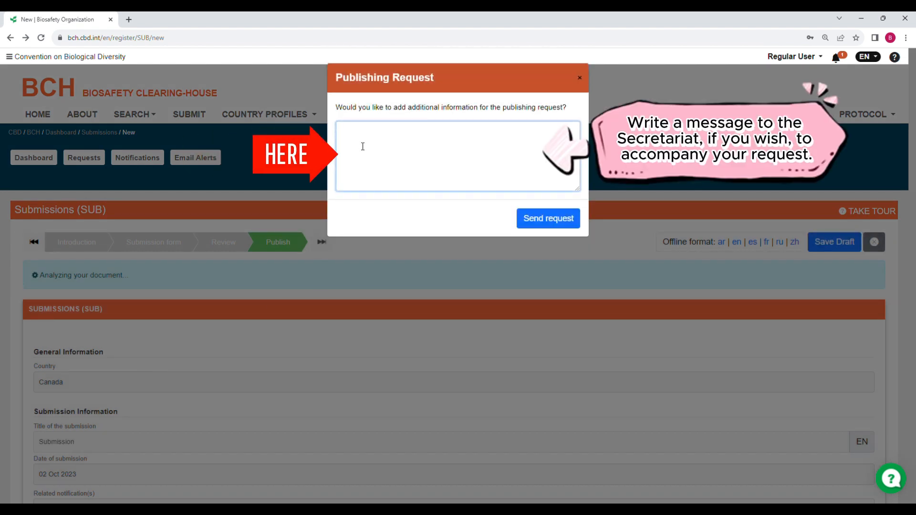
type("please pu")
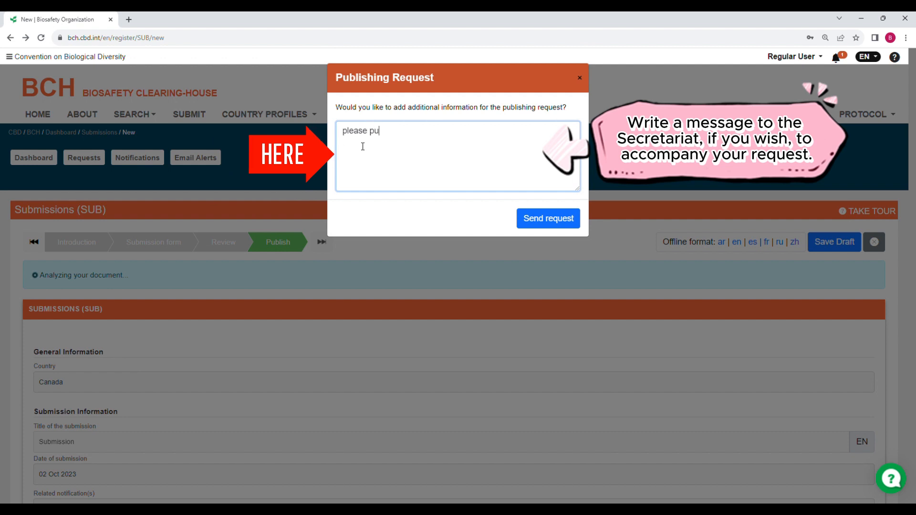
type("blish")
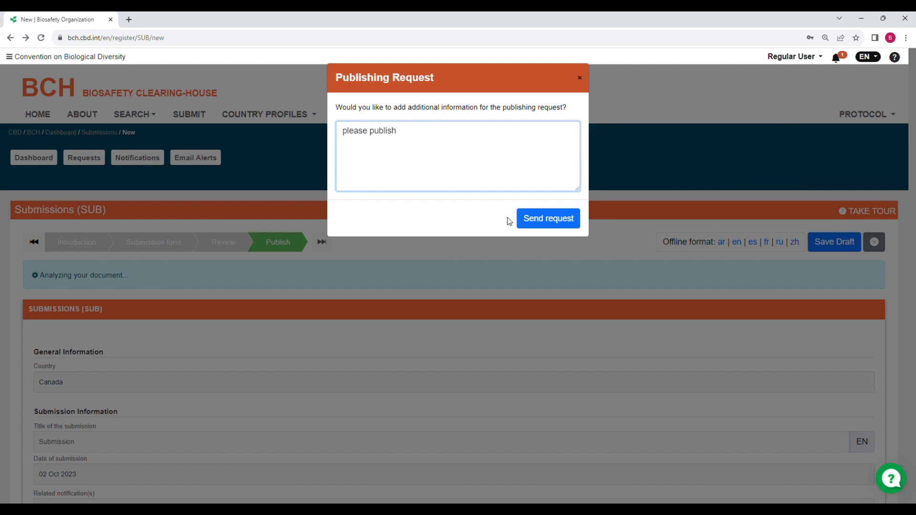
left_click(548, 219)
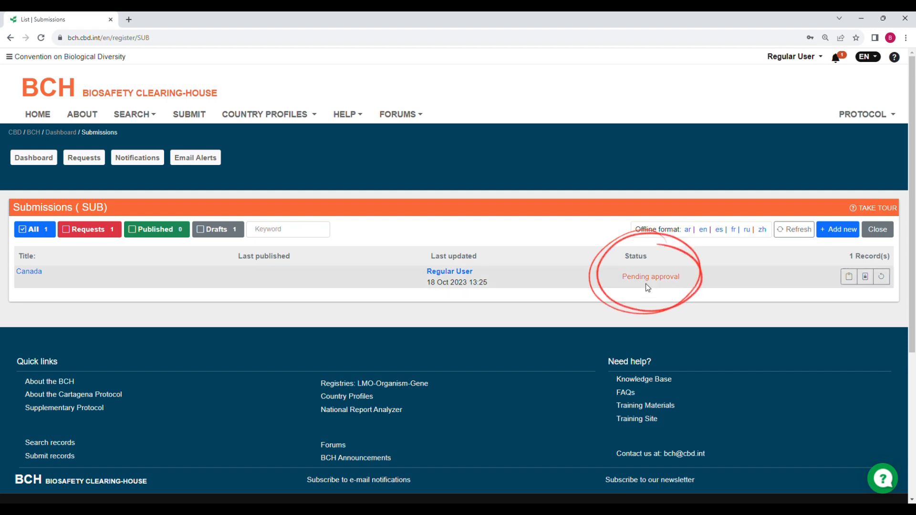
View the pending publishing request for the Canada submission from the dashboard, and return to the dashboard.
left_click(48, 161)
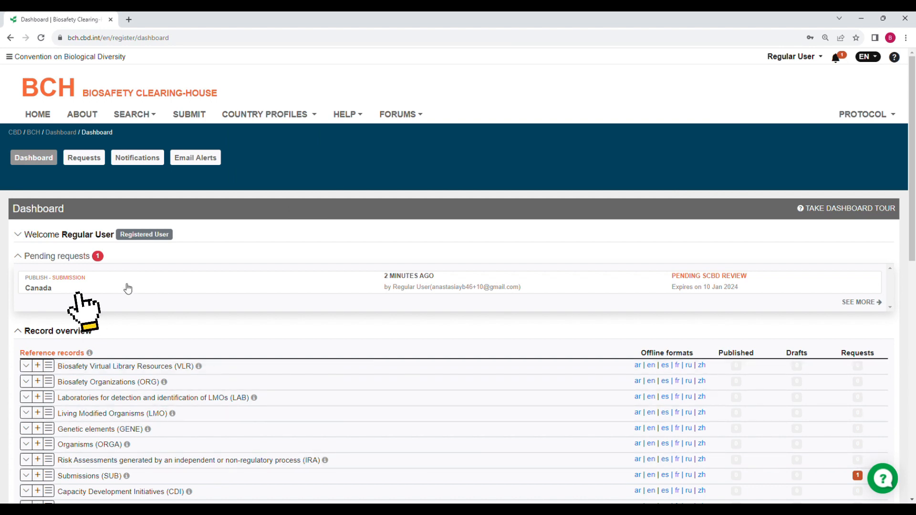
left_click(108, 289)
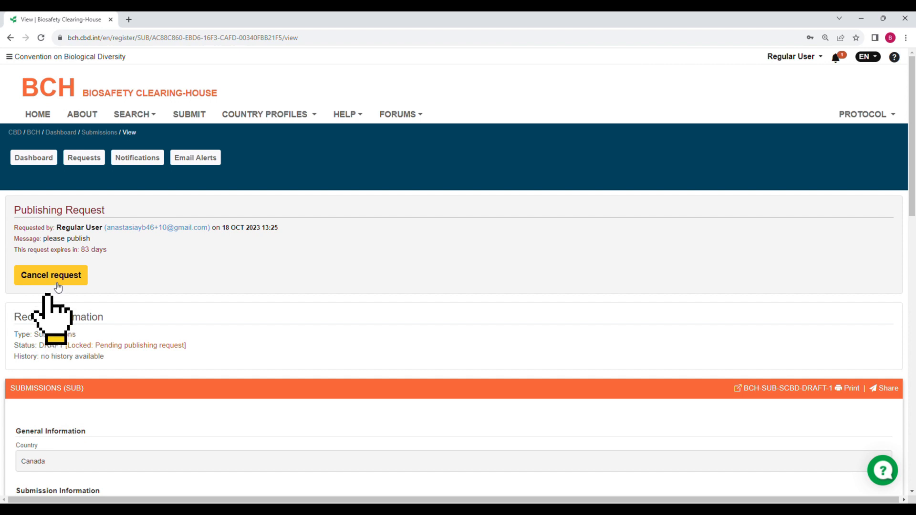
left_click(44, 165)
Check the requests for Submissions (SUB) in the record overview and open the list of published submissions.
scroll(90, 215, "down", 3)
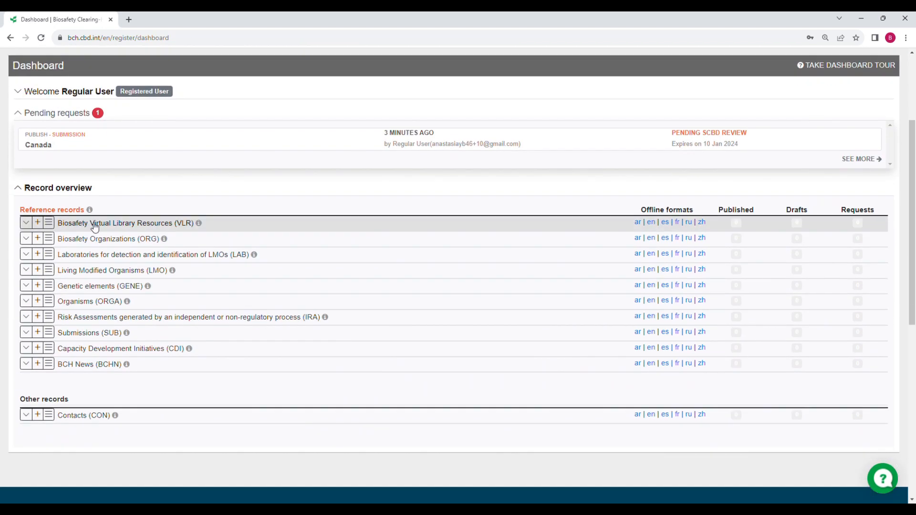
scroll(93, 229, "down", 2)
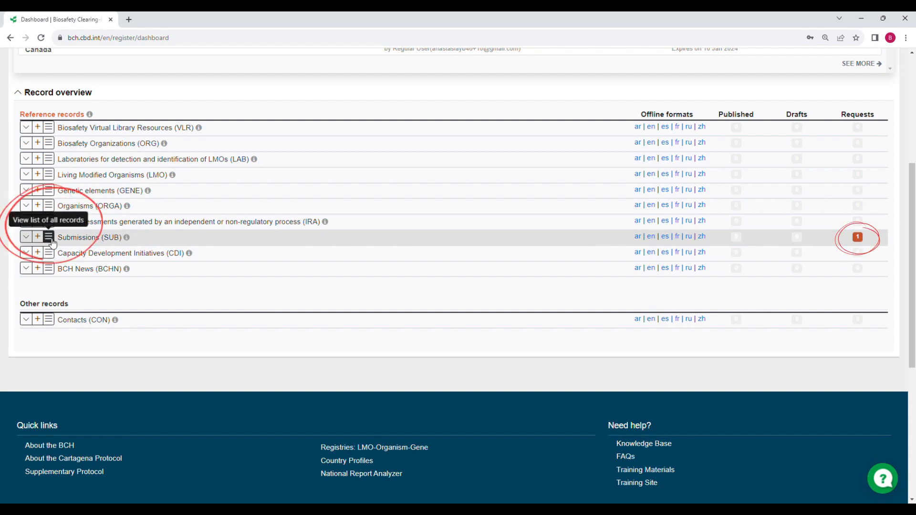
left_click(857, 238)
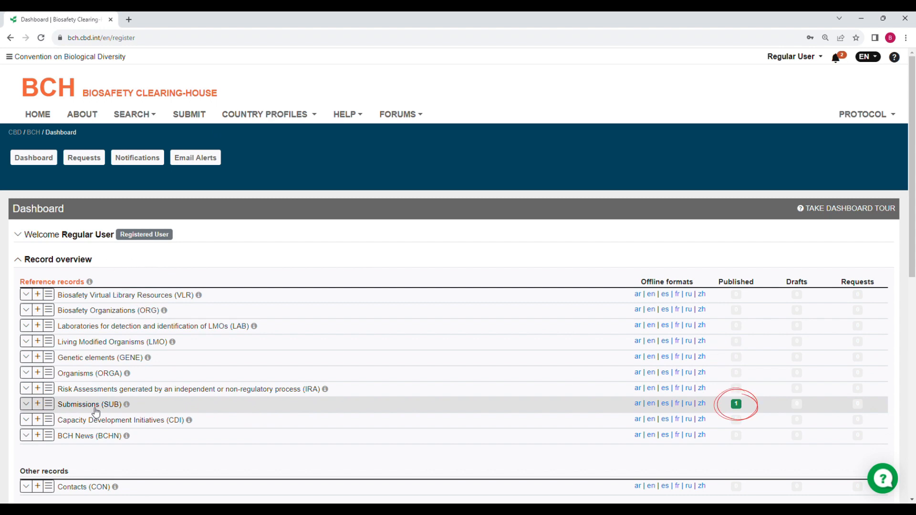
left_click(736, 405)
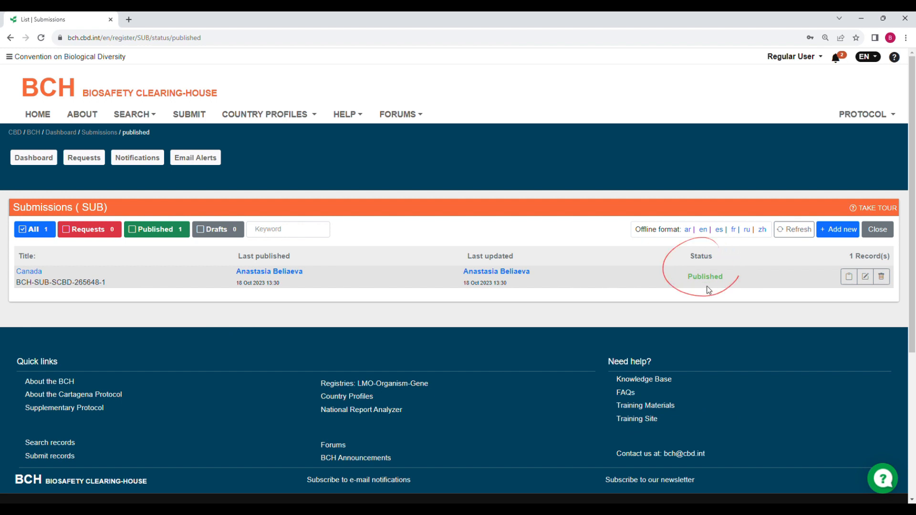
Return to the dashboard and open the Submissions to Notifications search page.
left_click(38, 163)
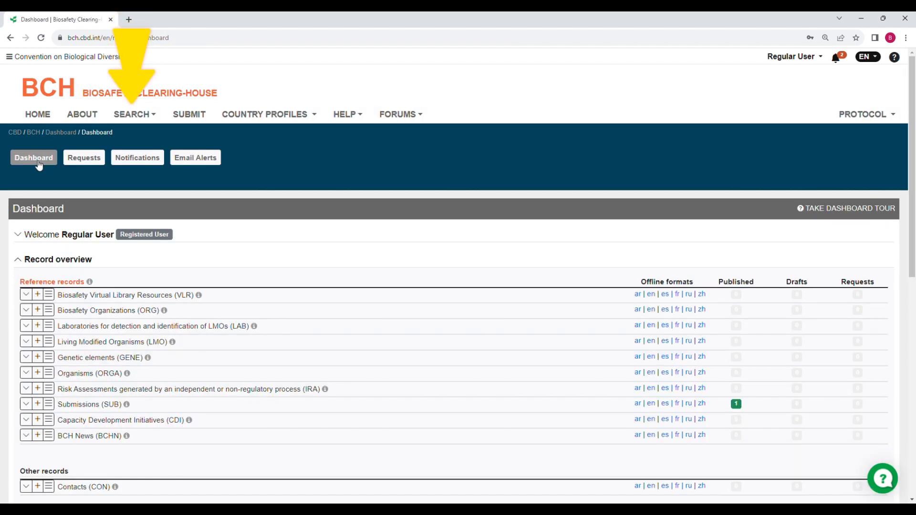
left_click(143, 119)
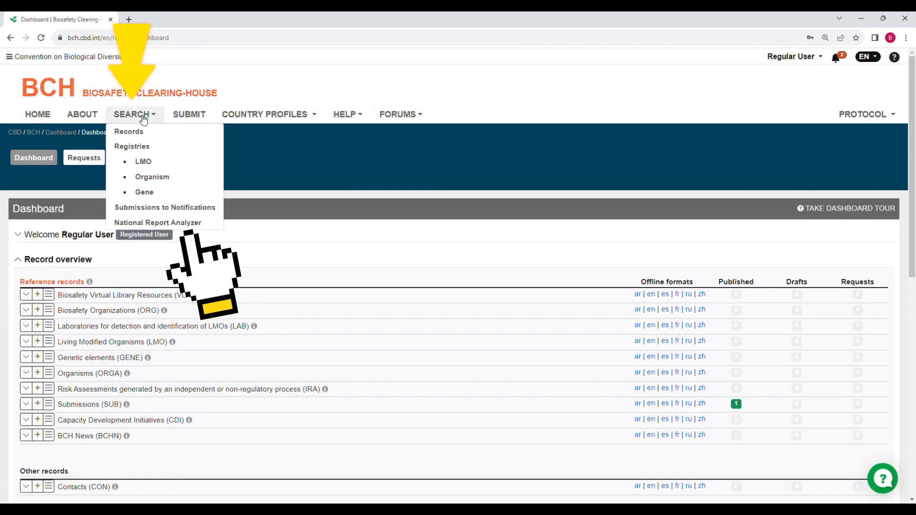
left_click(160, 208)
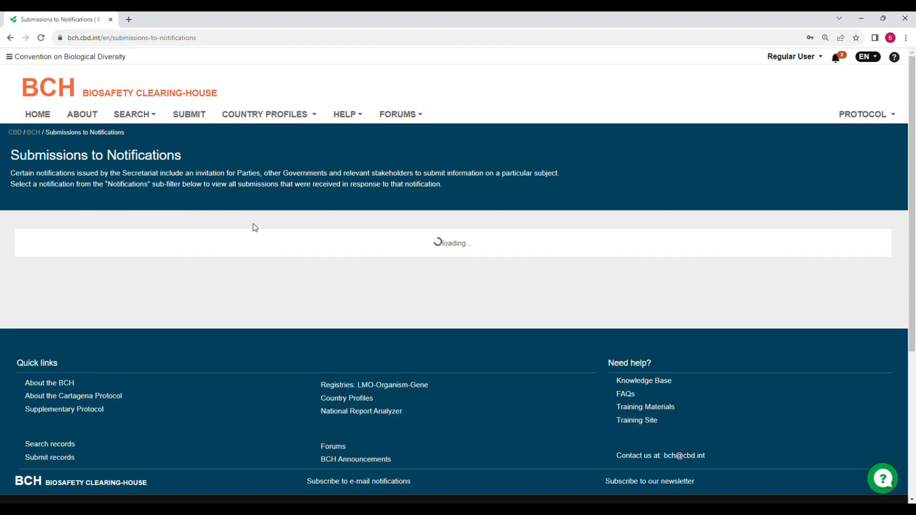